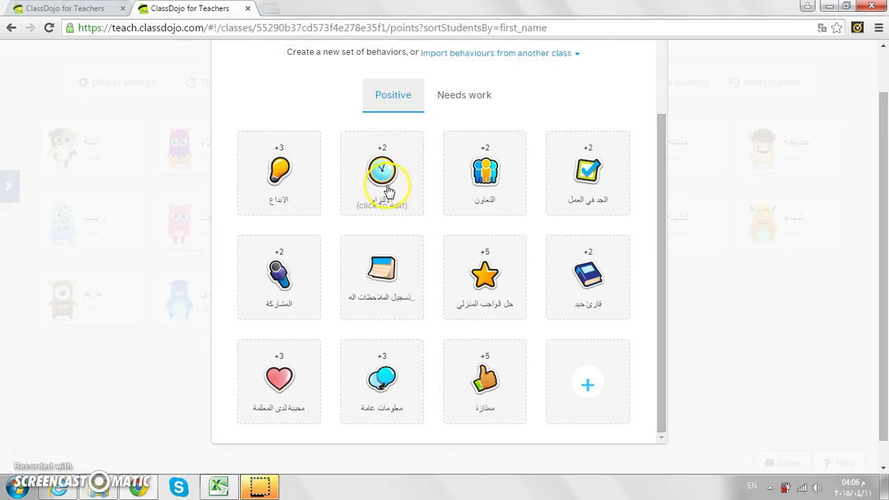
- Switch the class behaviors to the Needs work set, with 'التأخر عن الدرس' worth -2
click(448, 105)
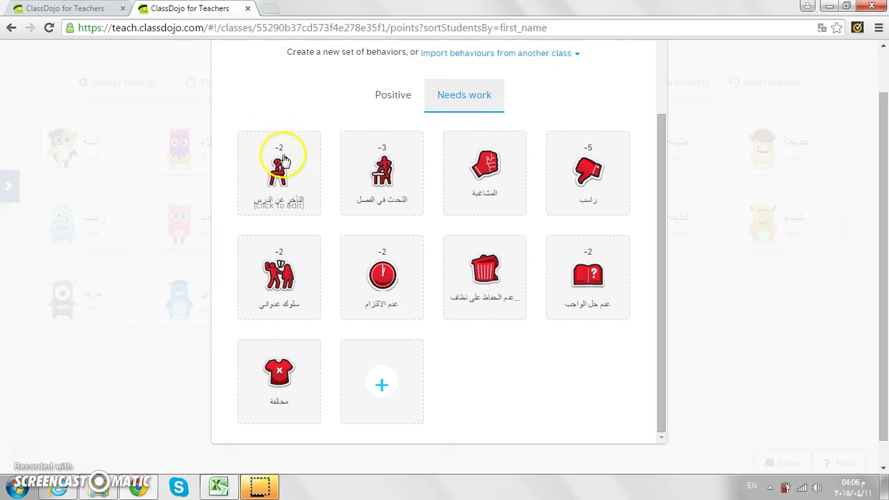
click(395, 111)
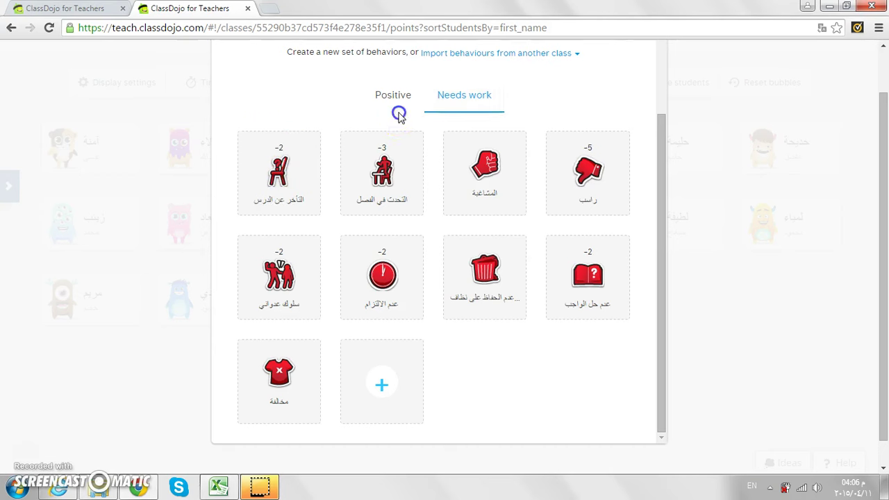
click(660, 91)
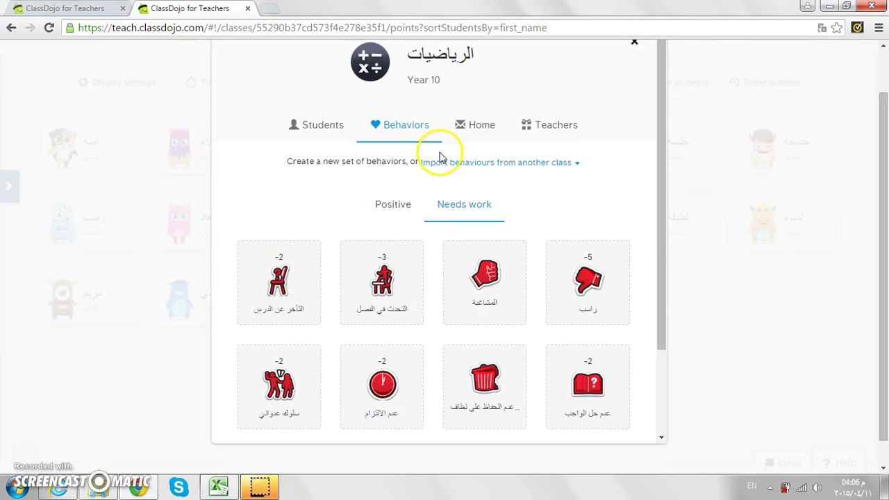
- Show the Home section's parent invite list, which has 2 of 16 parents connected
click(483, 127)
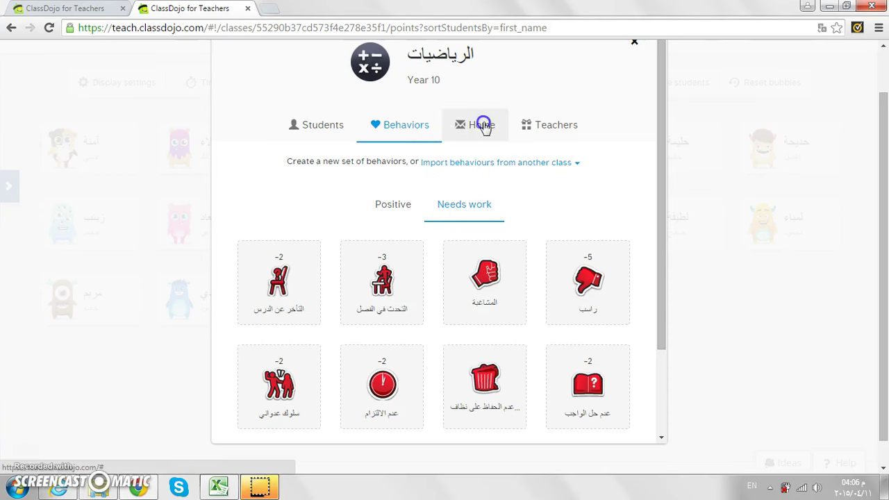
click(665, 312)
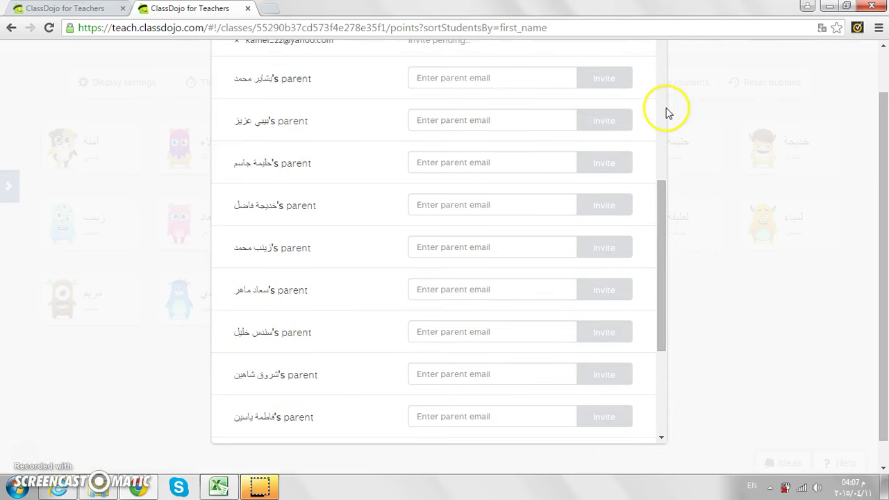
click(667, 108)
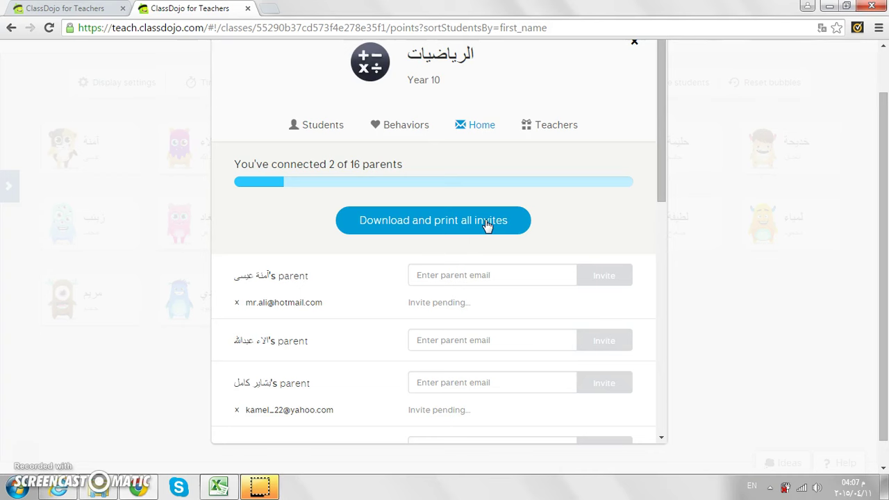
- Download all parent invitations as a printable PDF and dismiss the confirmation
click(488, 221)
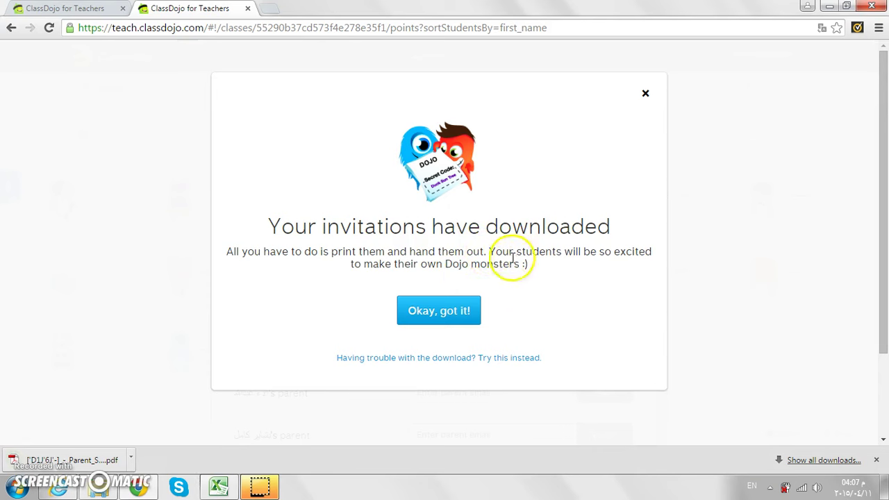
click(450, 308)
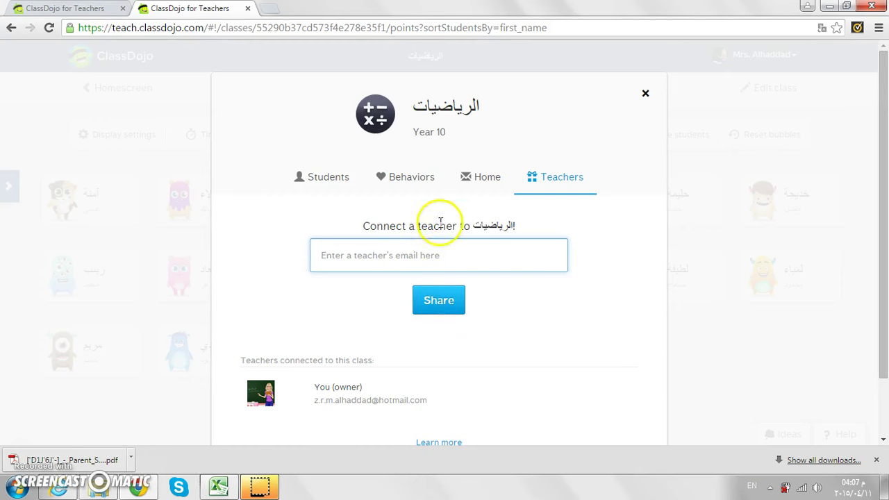
- Return to the Home parent invitation list and scroll back to its top
click(482, 193)
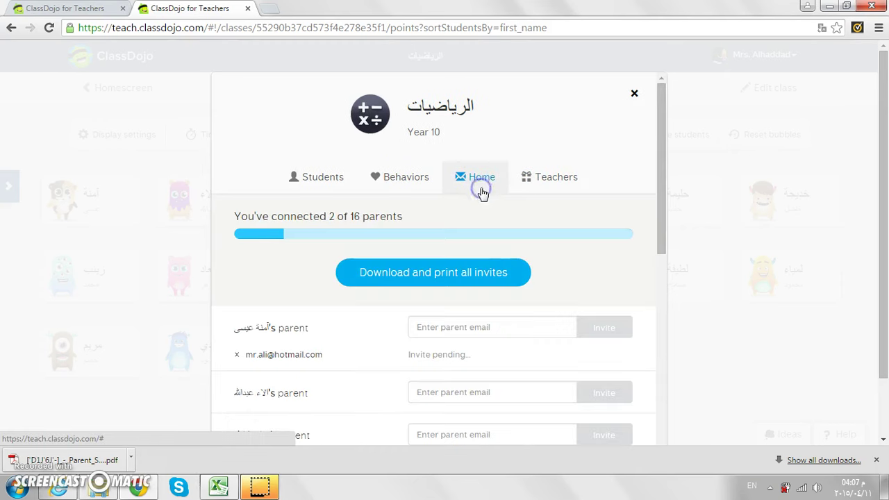
click(662, 369)
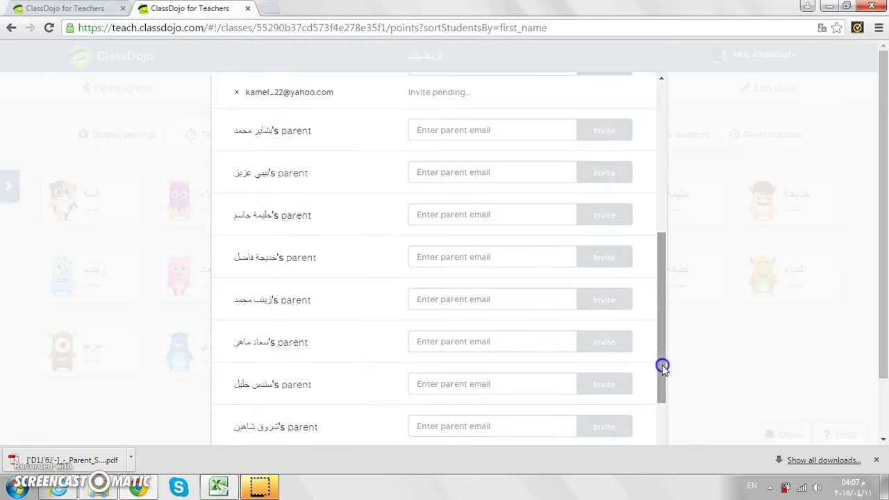
click(661, 81)
click(660, 81)
click(660, 81)
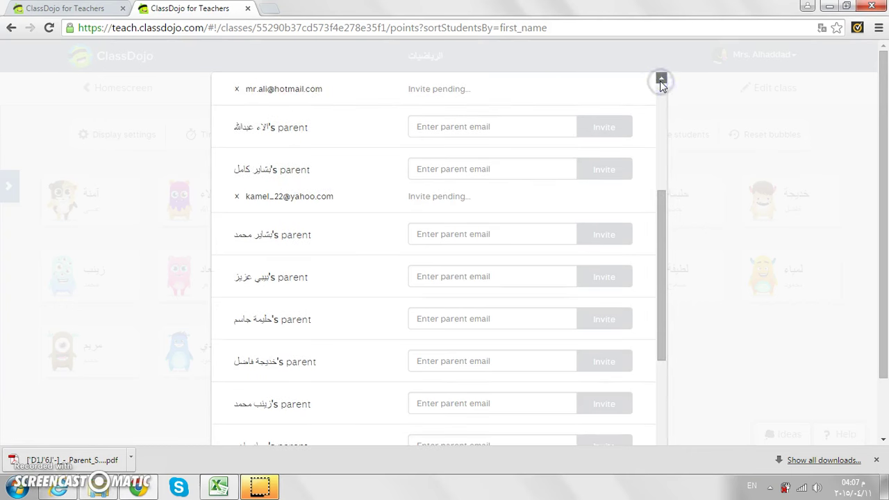
click(661, 81)
click(660, 82)
click(660, 81)
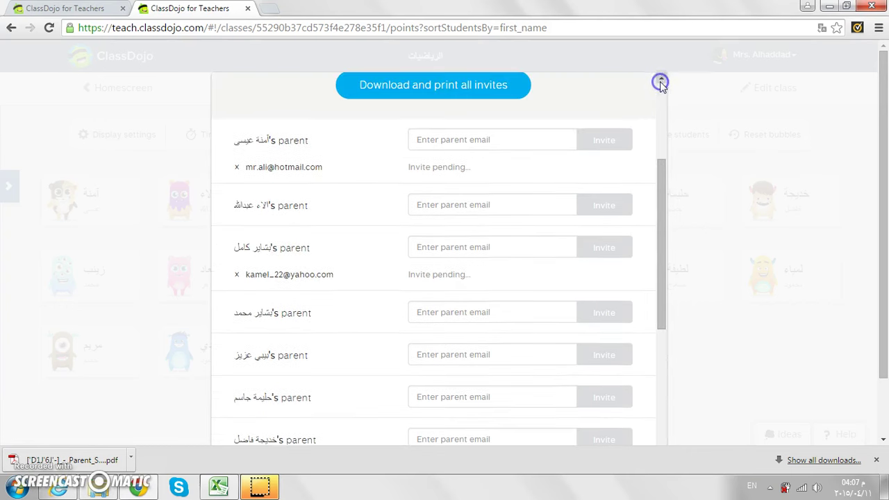
- Select the first parent's email field and highlight its contents
click(480, 143)
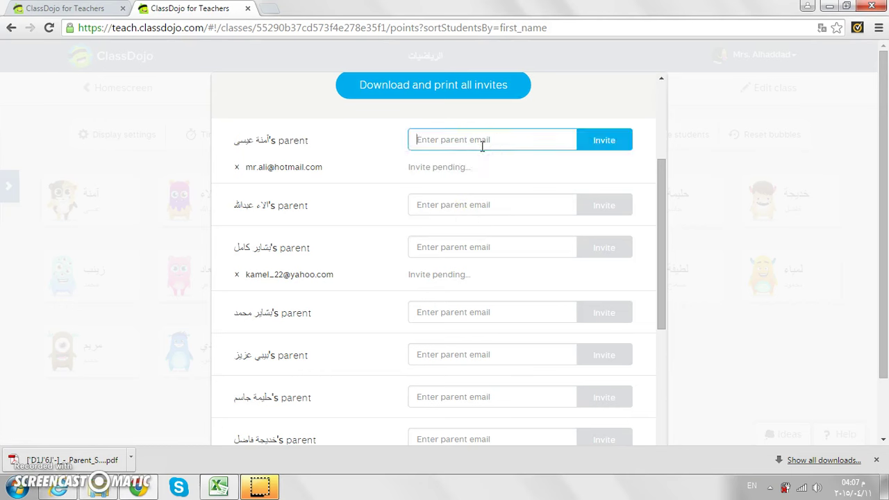
click(661, 82)
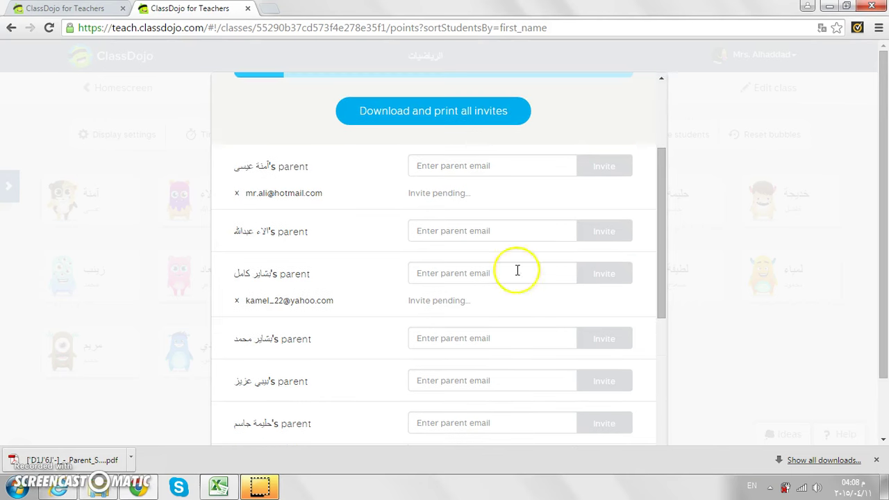
click(495, 159)
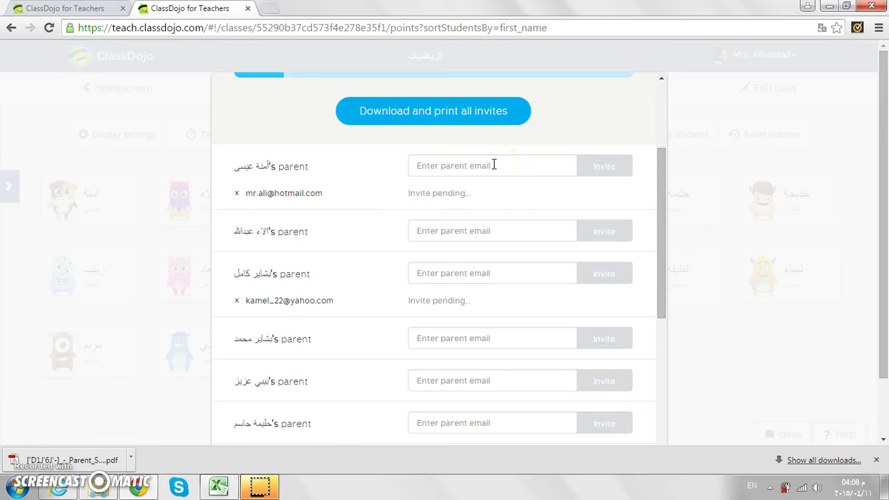
click(482, 168)
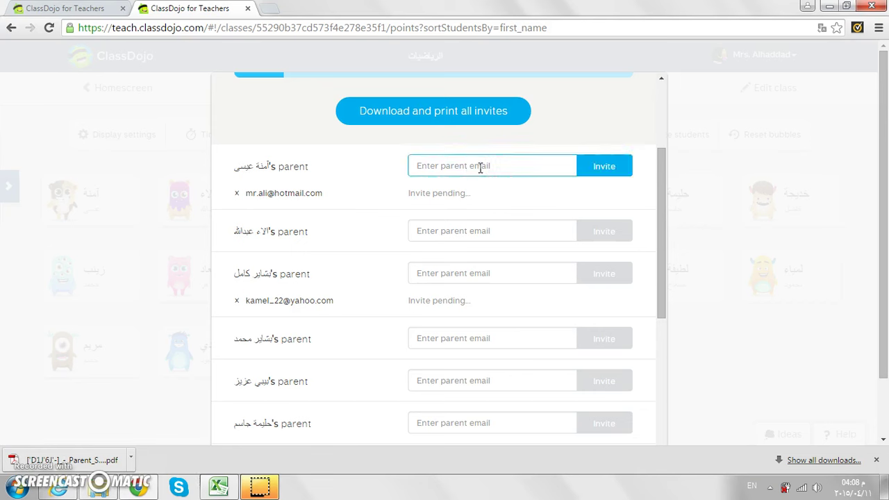
drag(410, 170, 517, 186)
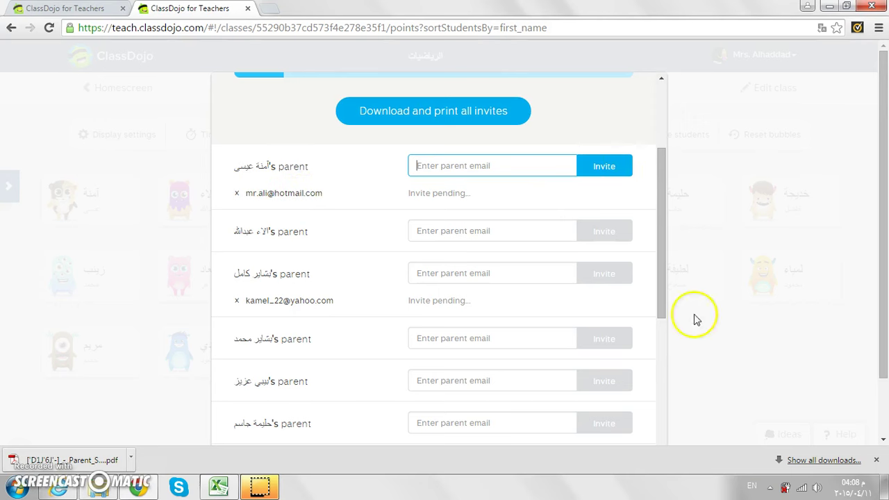
- Scroll the list and place the cursor in the second student's 'Enter parent email' field
scroll(664, 410, down, 6)
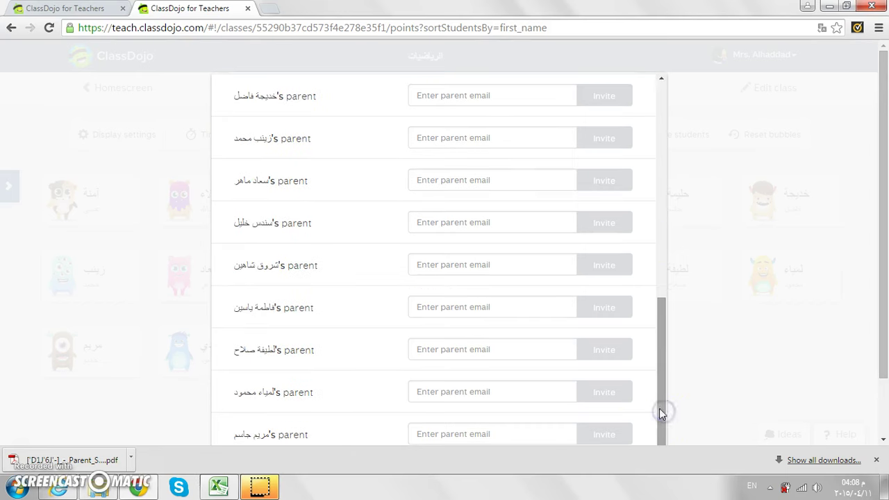
click(660, 81)
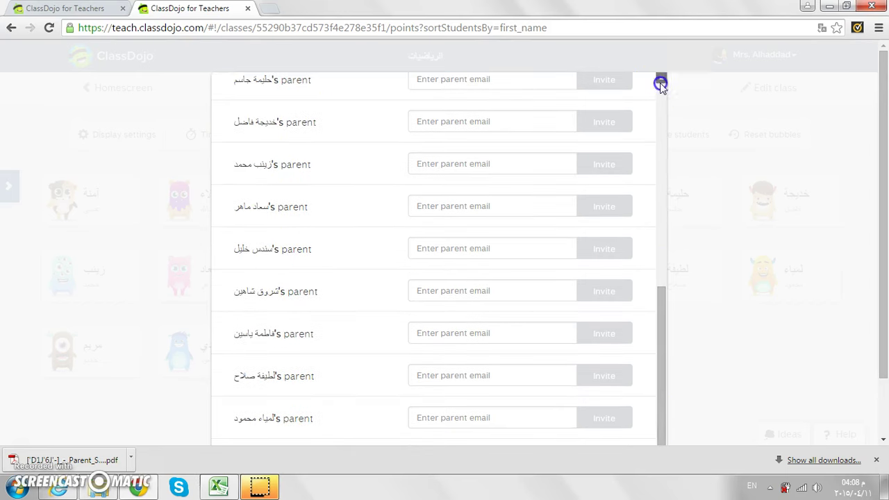
click(660, 82)
click(661, 82)
click(660, 82)
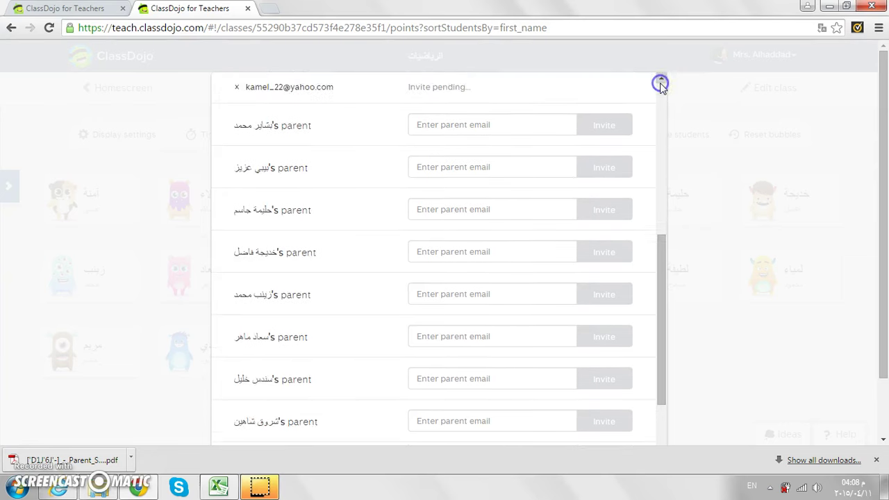
click(660, 82)
click(660, 82)
click(661, 82)
click(660, 81)
click(660, 82)
click(660, 82)
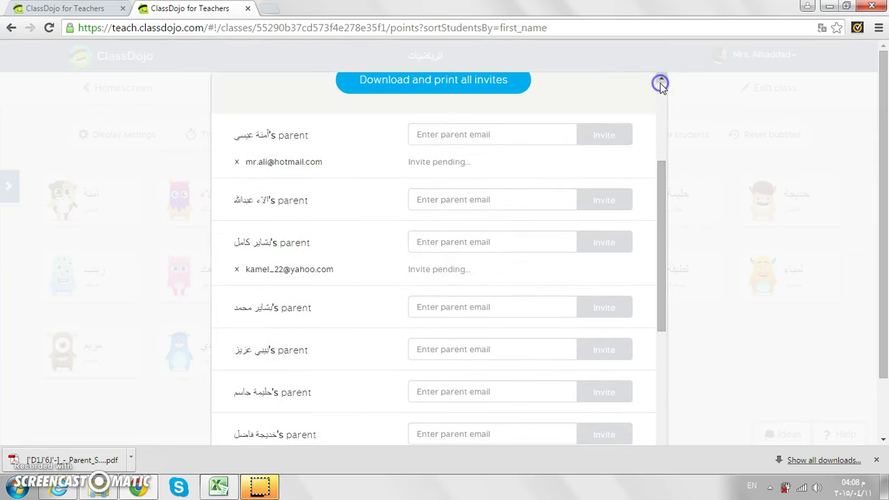
click(660, 81)
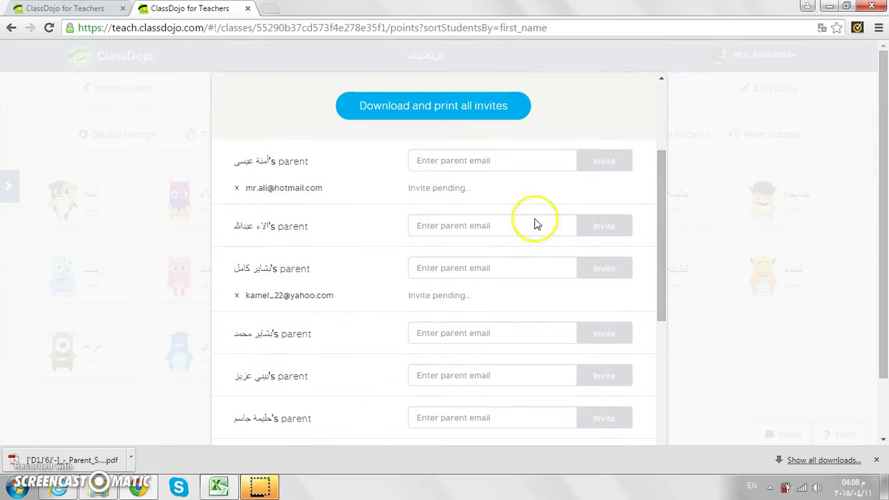
click(471, 229)
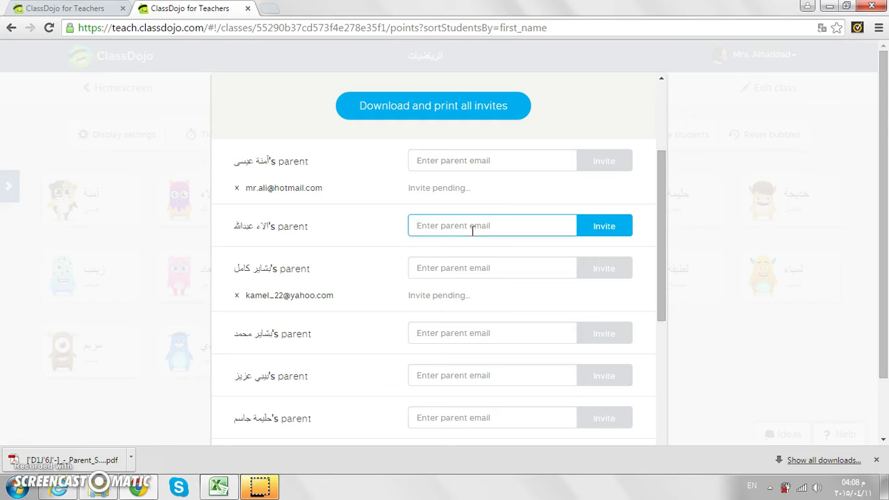
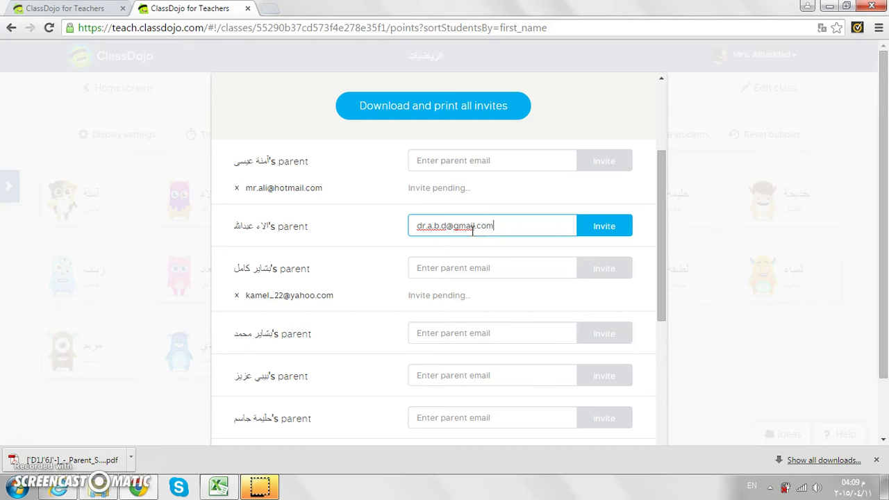
- Enter the second student's parent email and send the invite, reaching 3 of 16 connected
click(601, 233)
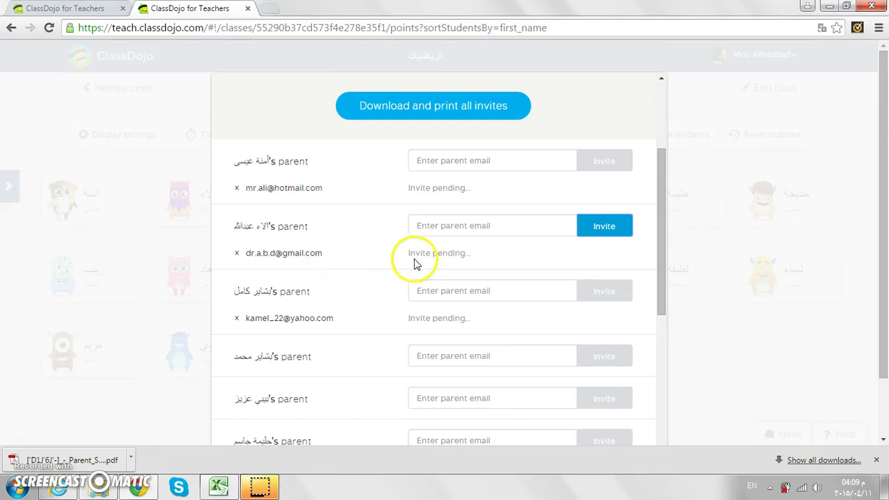
click(663, 78)
click(663, 77)
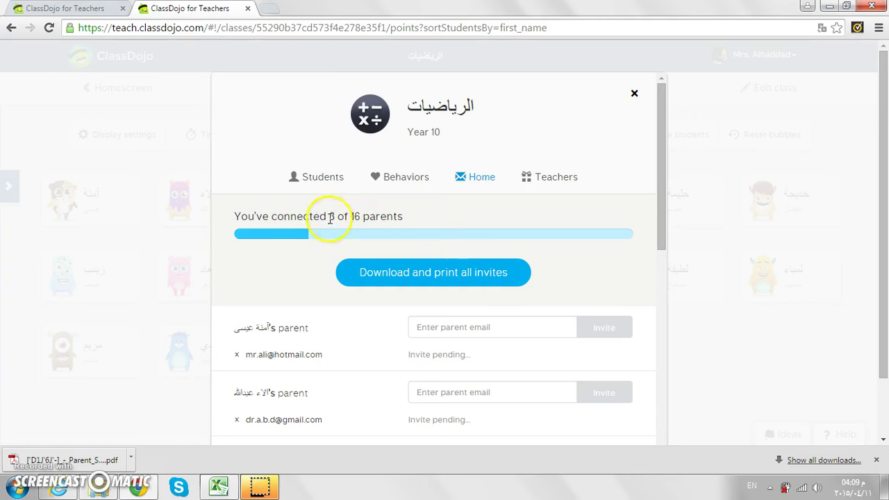
- Close the class settings to return to the Classroom view with all 16 students
click(562, 182)
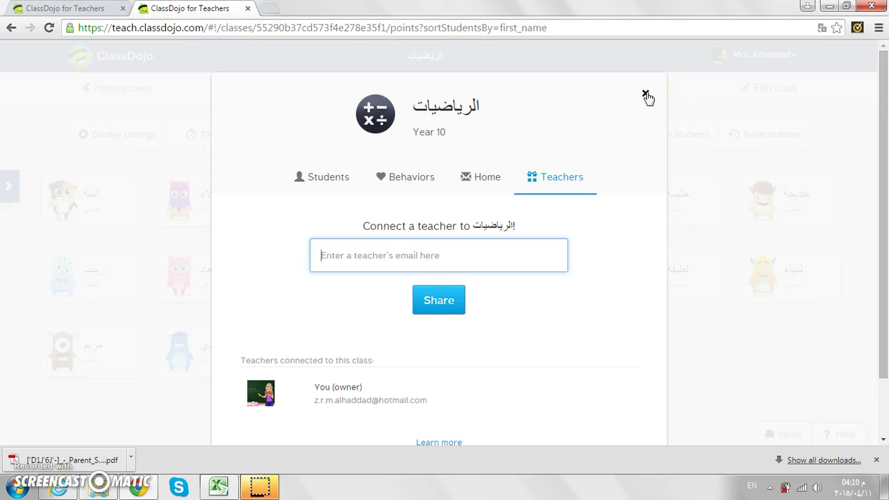
click(645, 94)
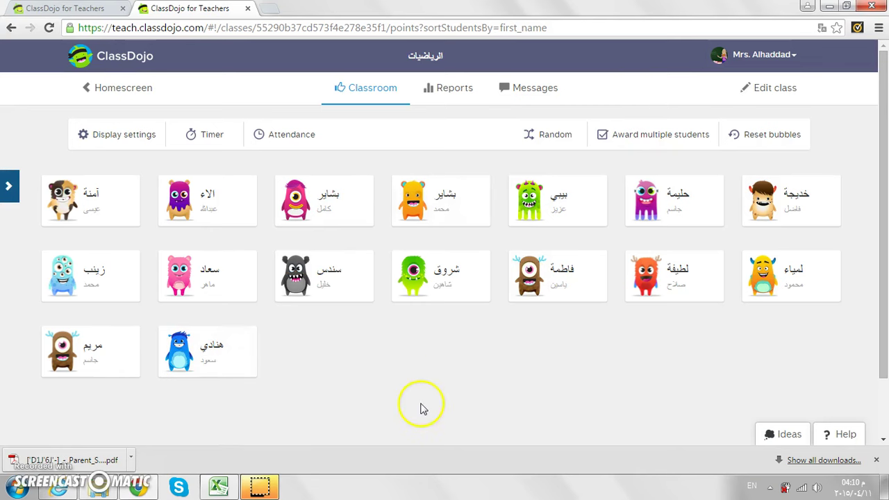
- Dismiss the downloads bar, show the class timer, test-run it, and reset it to 0:00
click(876, 460)
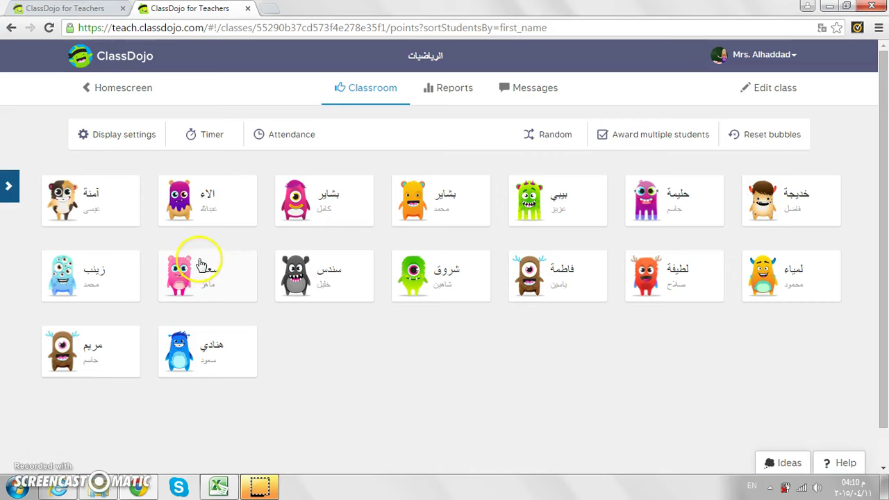
click(203, 144)
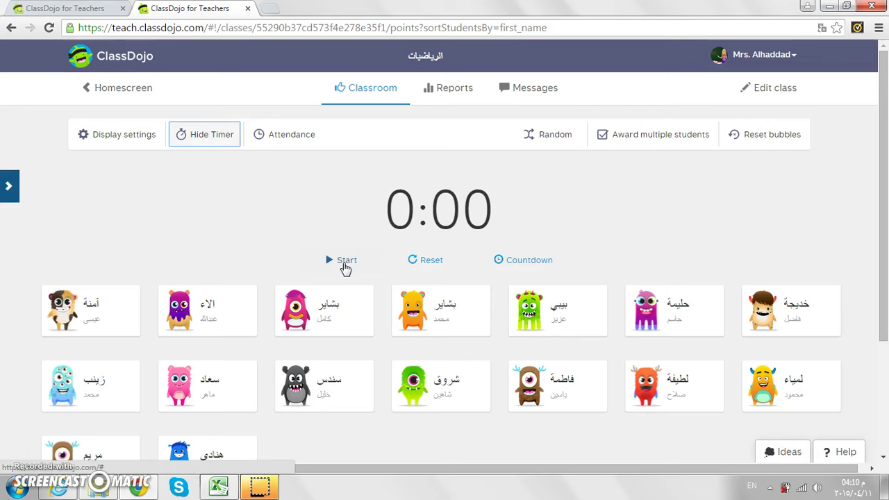
click(345, 267)
click(345, 261)
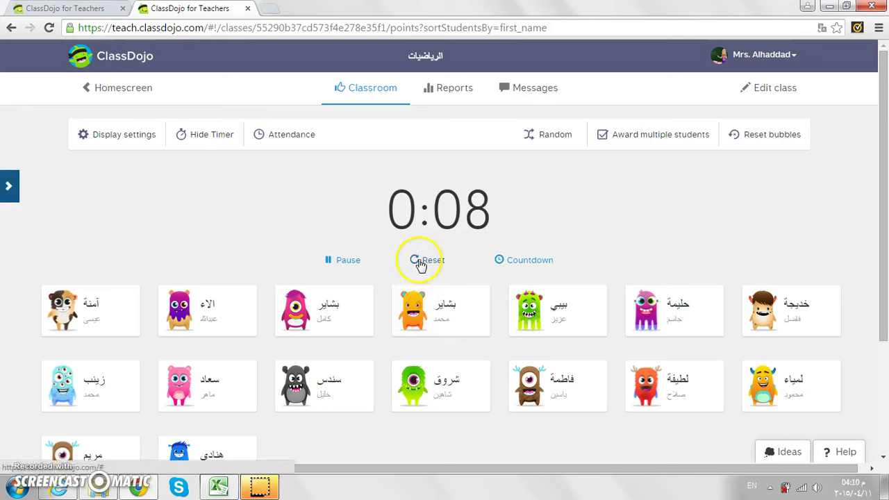
click(419, 264)
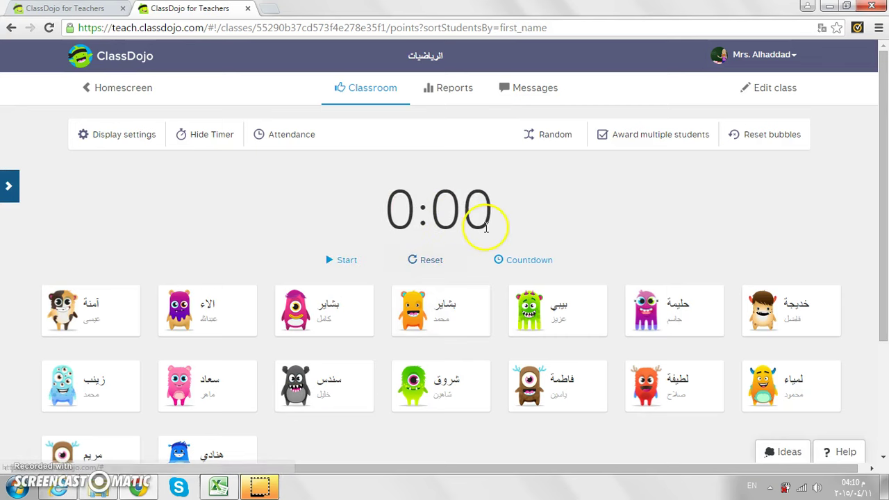
- Set a 15-minute countdown, start it, and pause it at 14:49
click(527, 261)
click(413, 146)
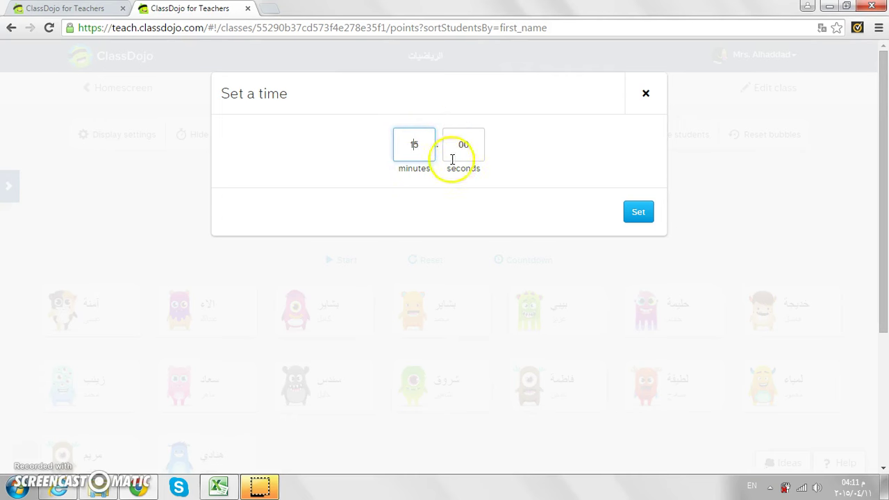
click(638, 212)
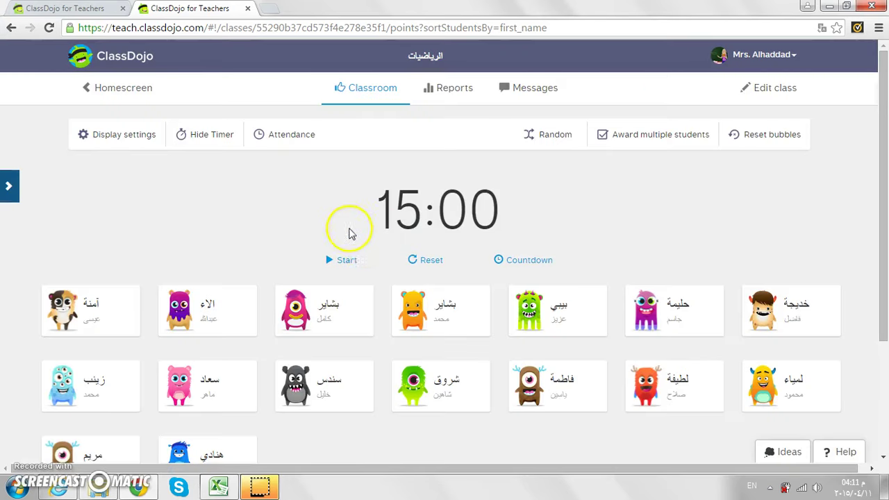
click(338, 261)
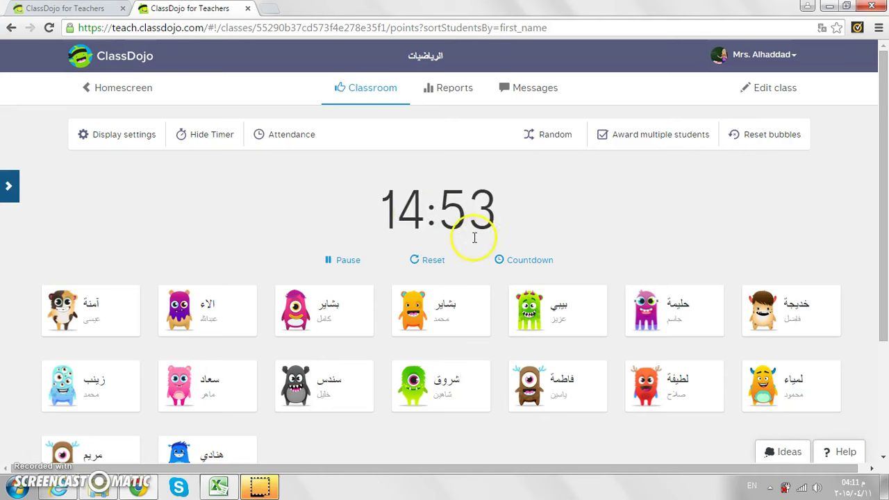
click(341, 262)
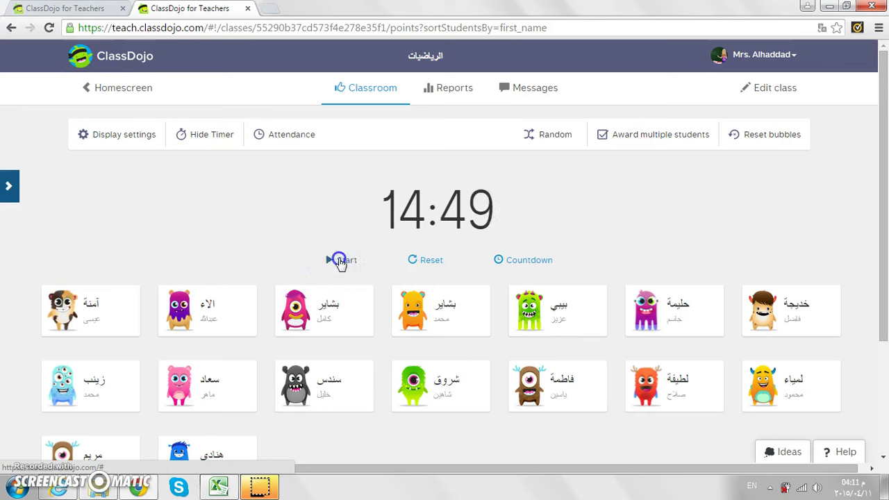
- Hide the timer from the classroom
click(210, 143)
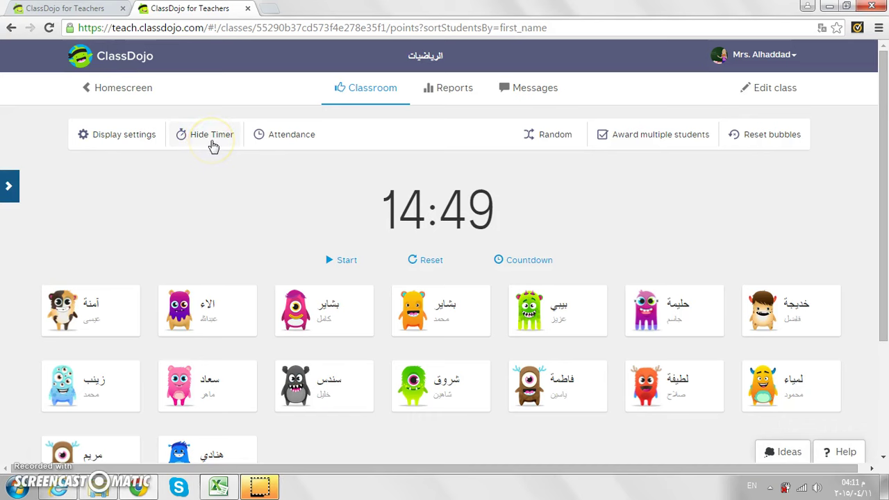
click(212, 143)
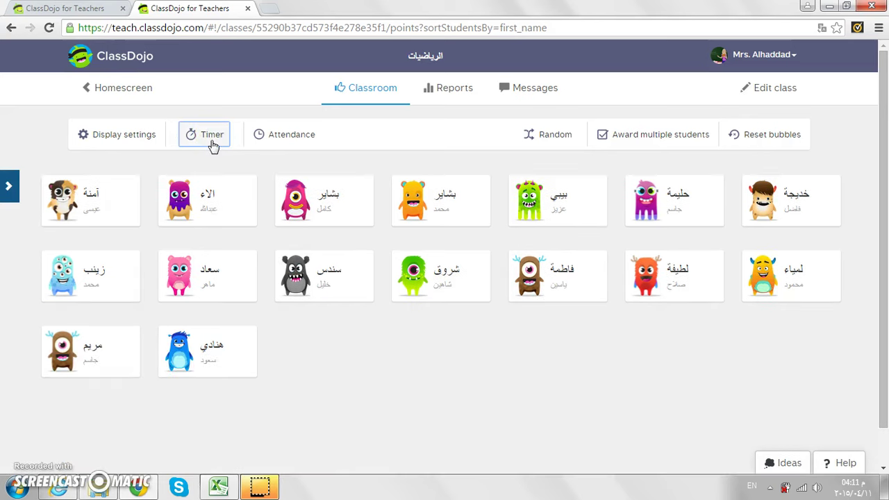
click(302, 144)
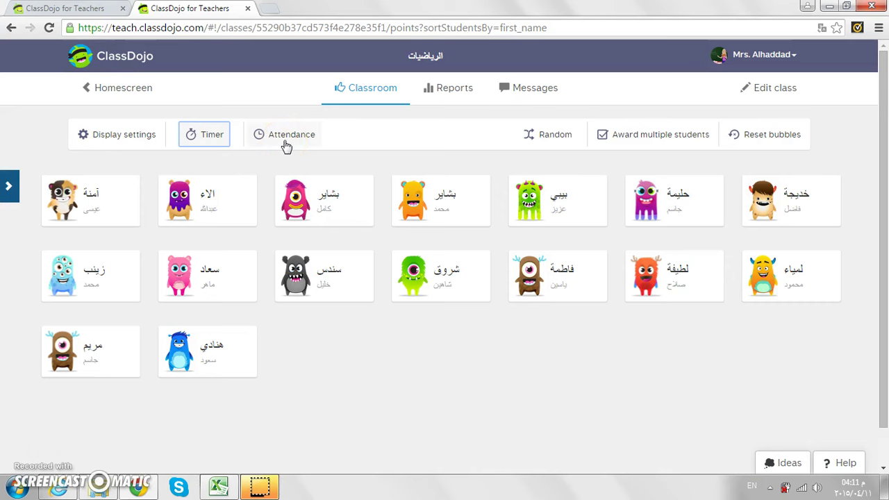
- Mark everyone present, mark the third top-row and last students absent, then save attendance
click(286, 145)
click(202, 130)
click(367, 88)
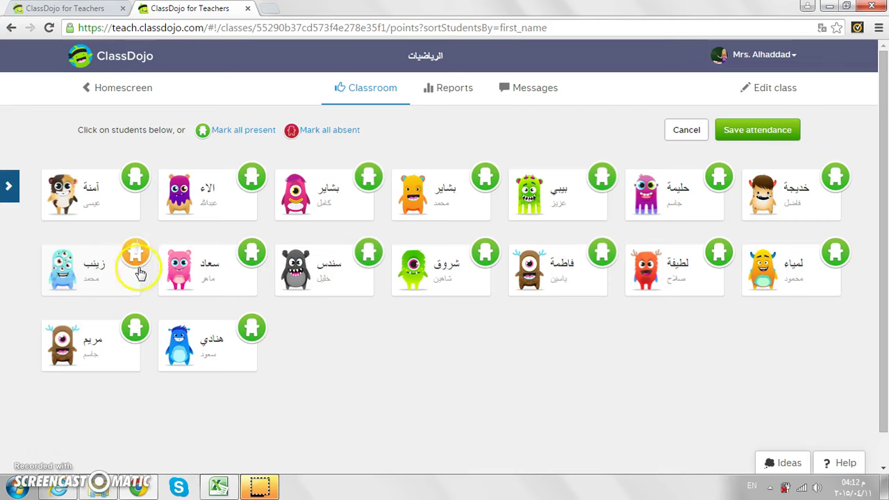
click(367, 177)
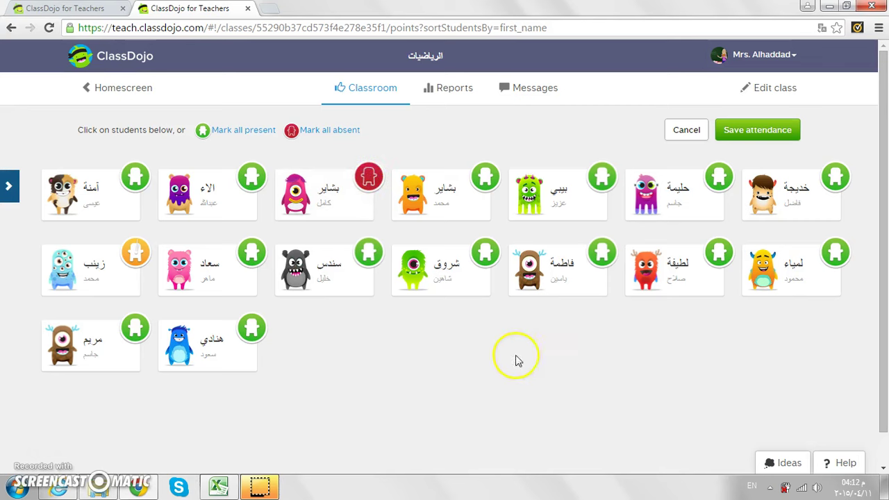
click(251, 332)
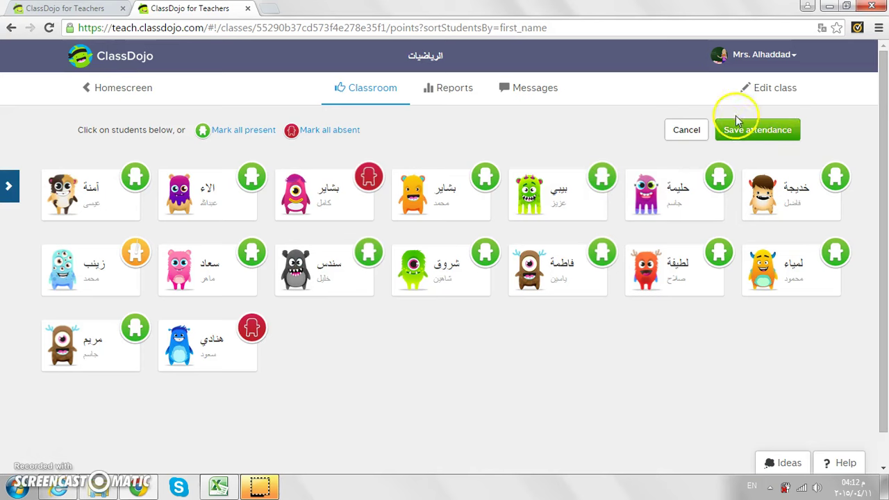
click(762, 139)
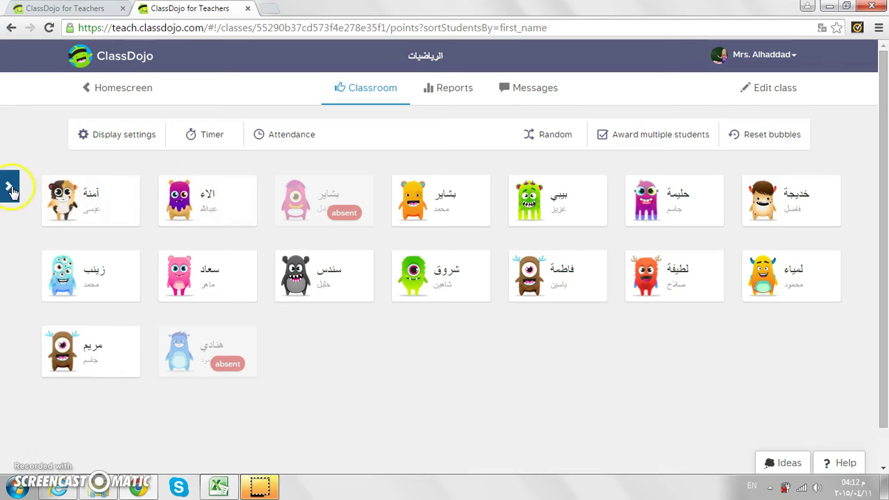
- Show the student side list, close a feedback window without awarding, and select the first student
click(10, 187)
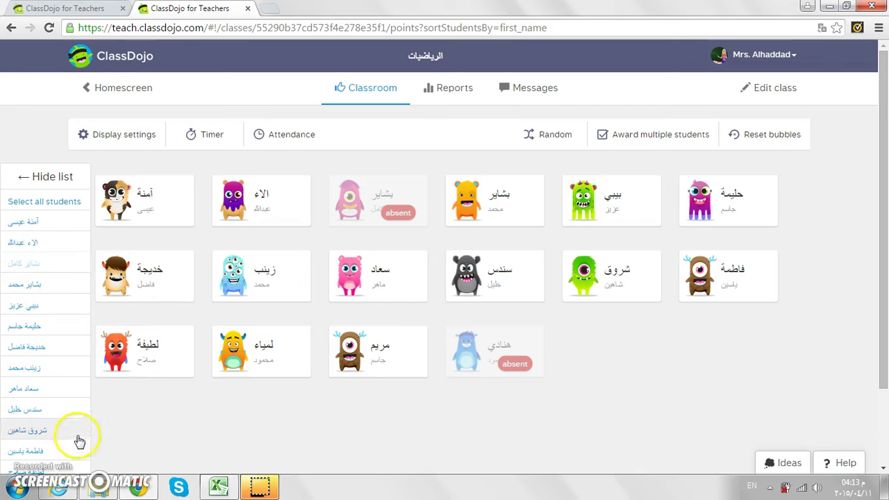
click(145, 217)
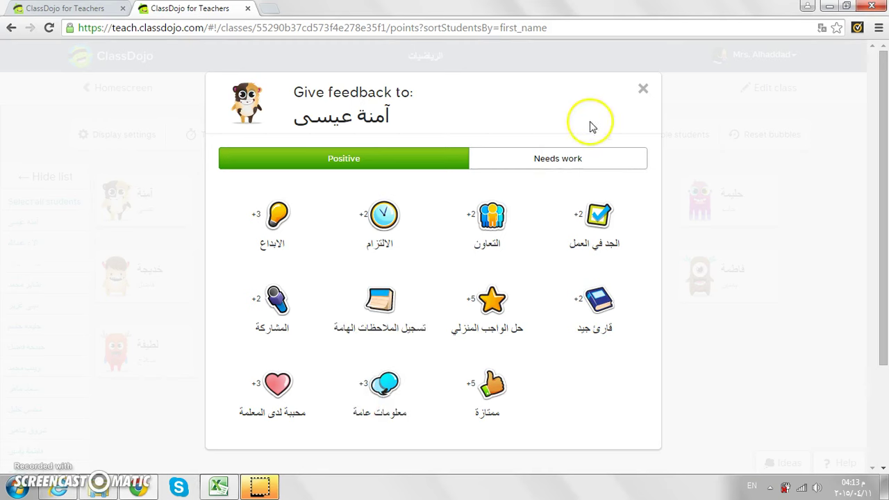
click(641, 91)
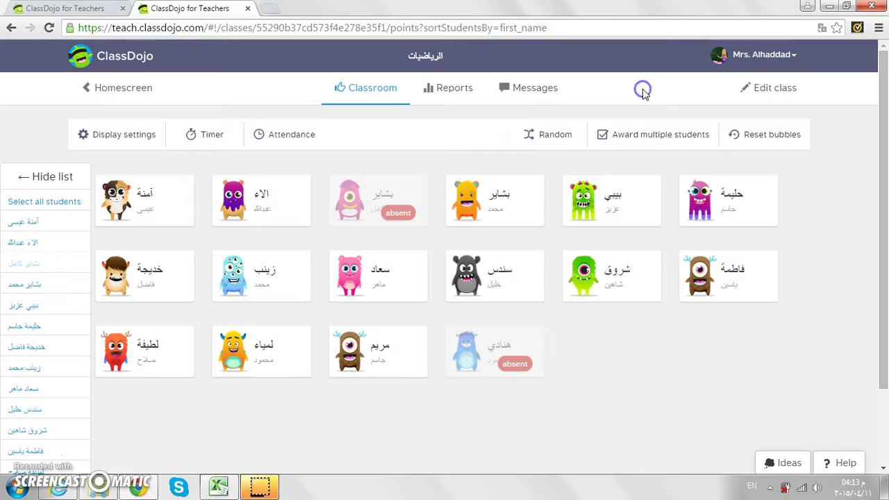
click(37, 223)
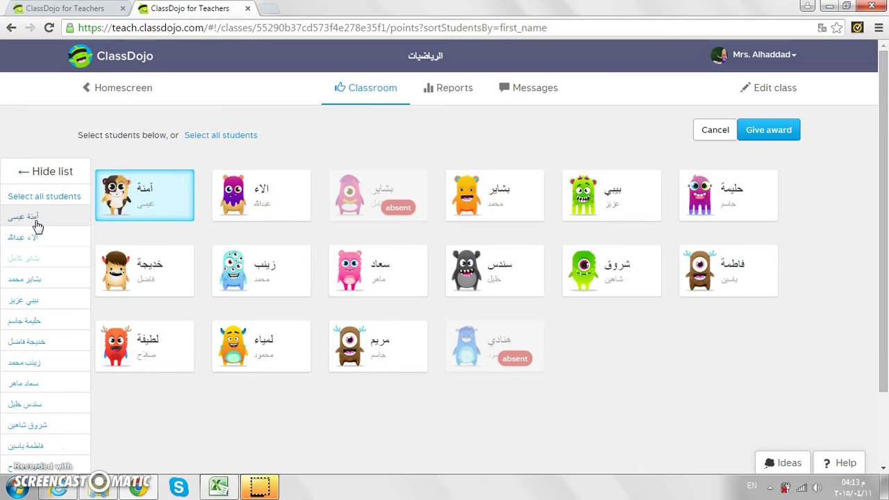
- Award التعاون points to all 14 present students at once
click(147, 186)
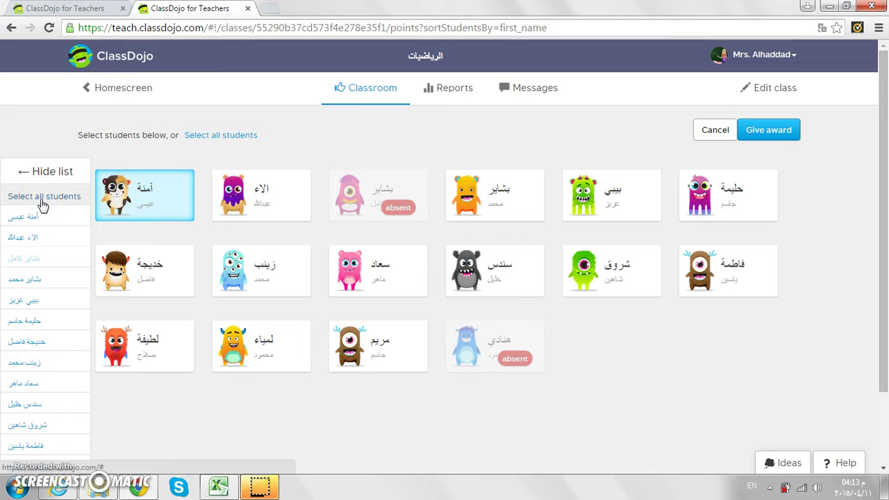
click(42, 198)
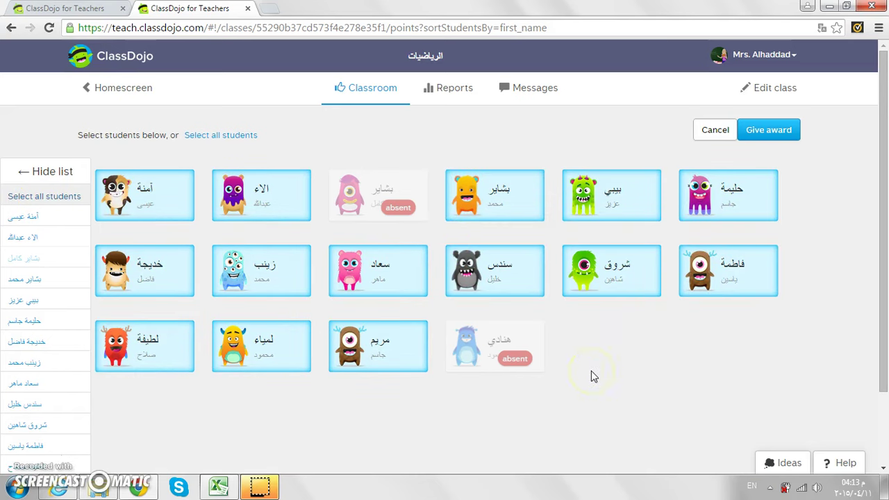
click(783, 138)
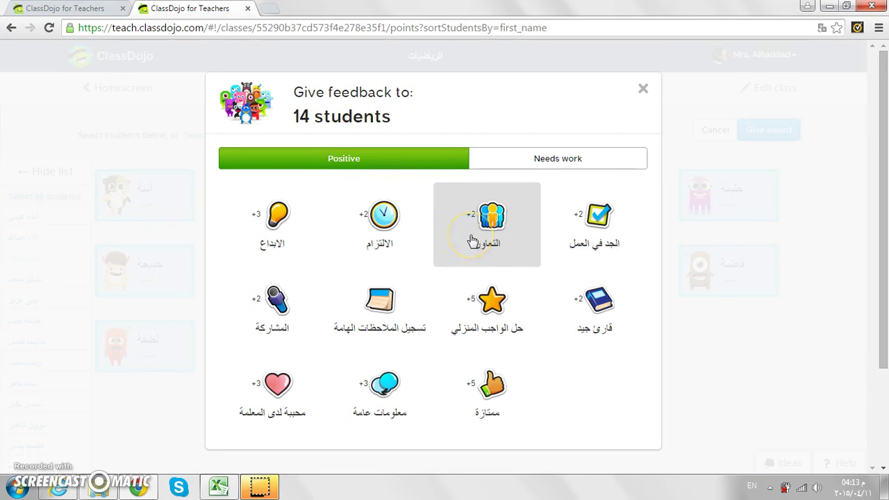
click(472, 241)
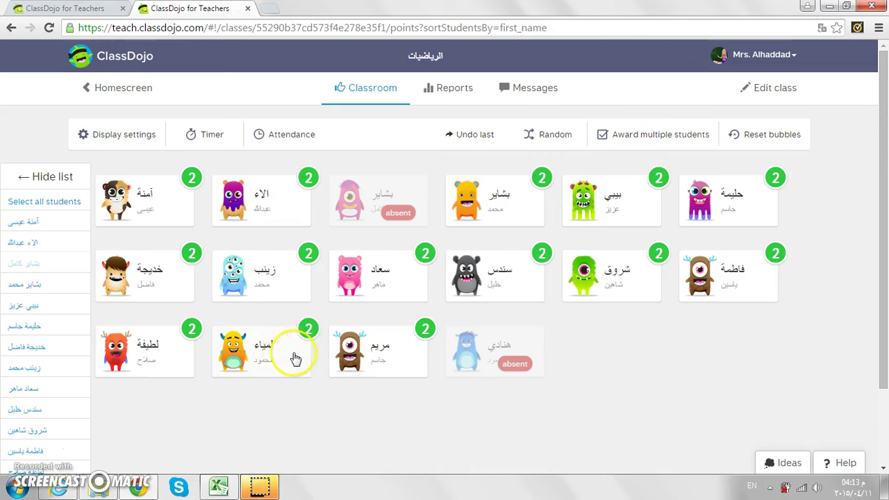
- Award محبوبة لدى المعلمة to all 14 students, bringing each card to 5
click(59, 202)
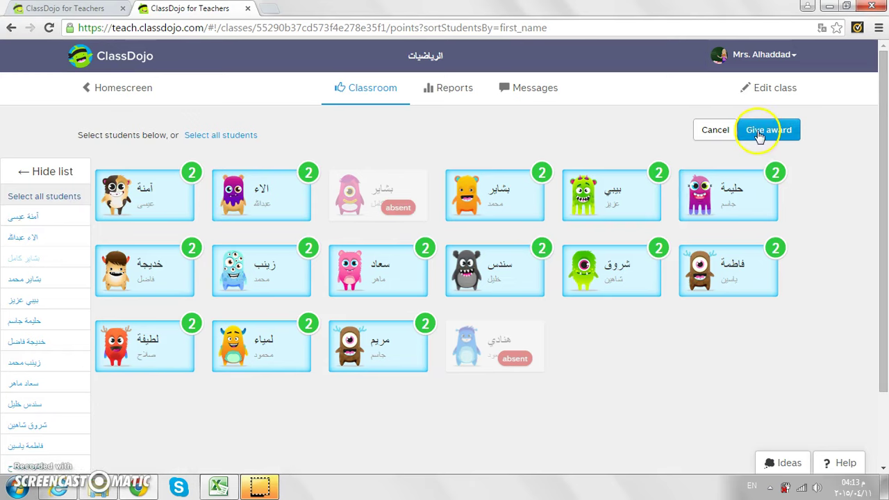
click(760, 133)
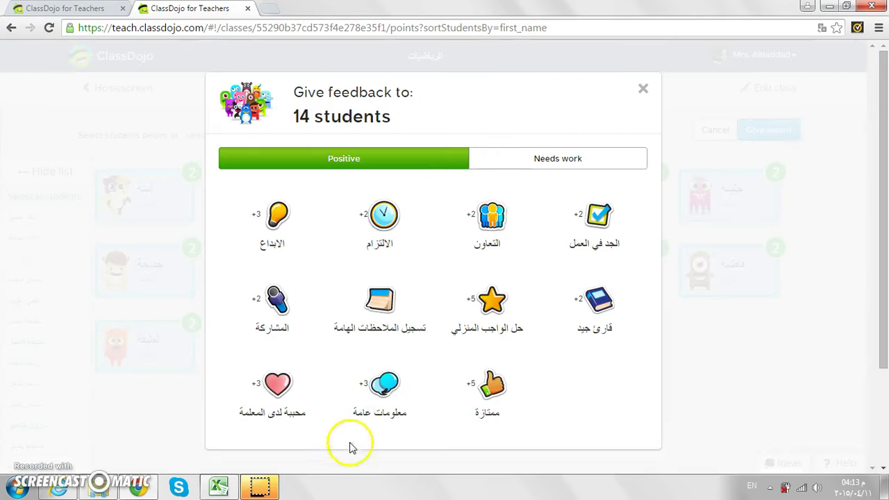
click(271, 411)
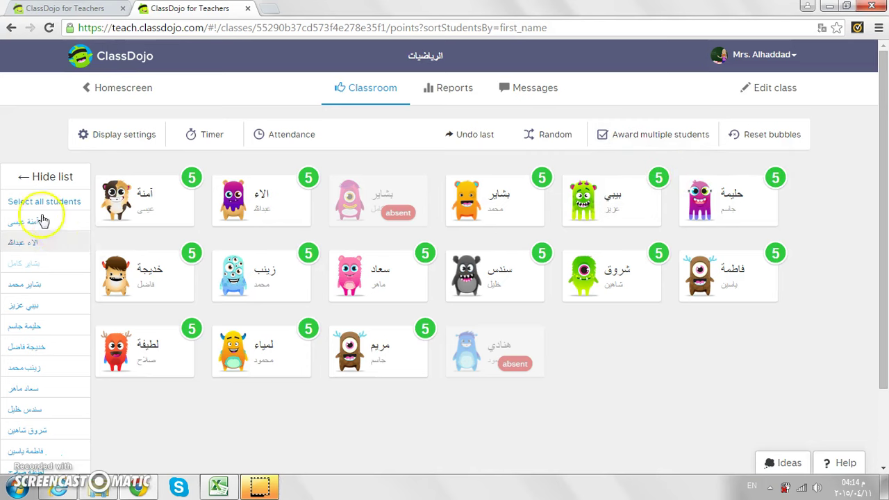
- Deduct the cleanliness needs-work point from all 14 students, dropping each card to 4
click(21, 206)
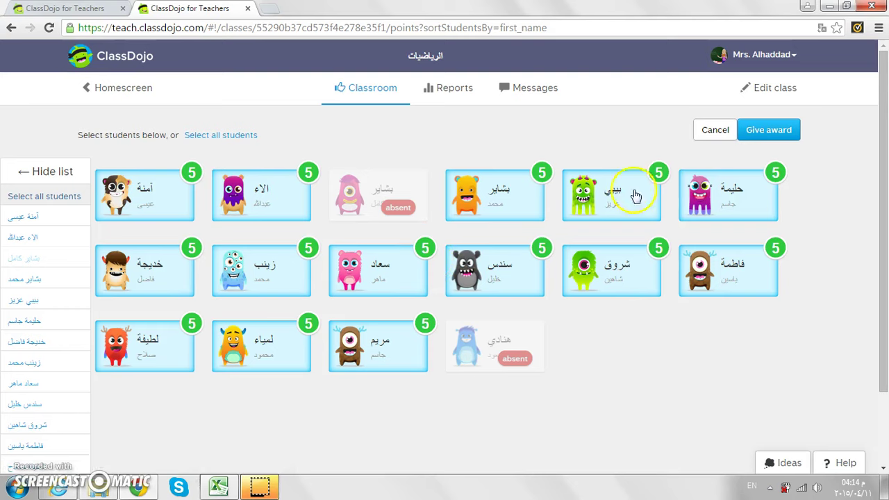
click(748, 135)
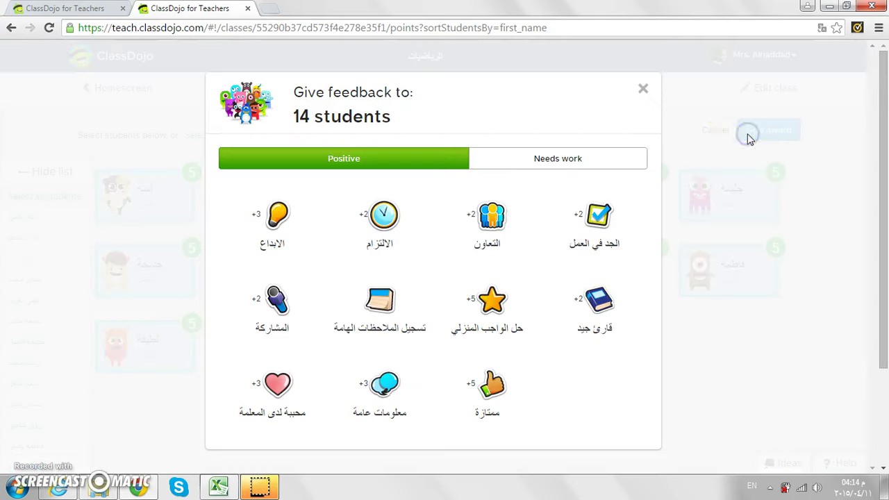
click(609, 159)
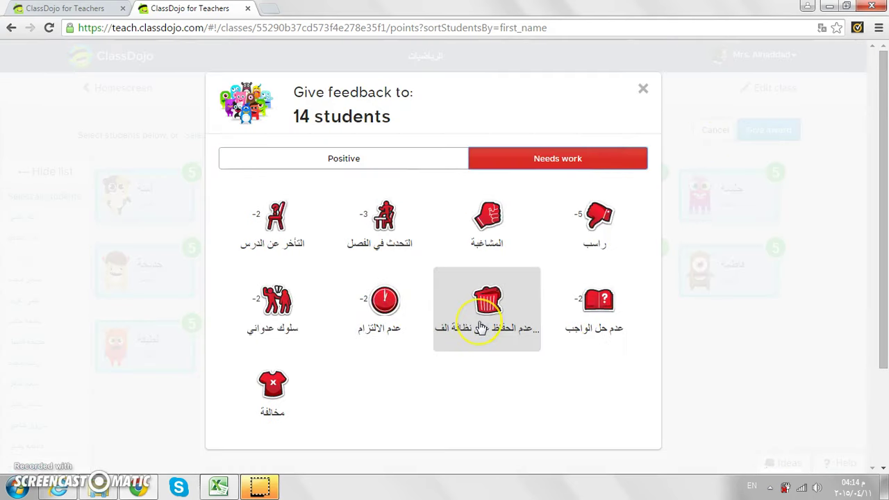
click(480, 328)
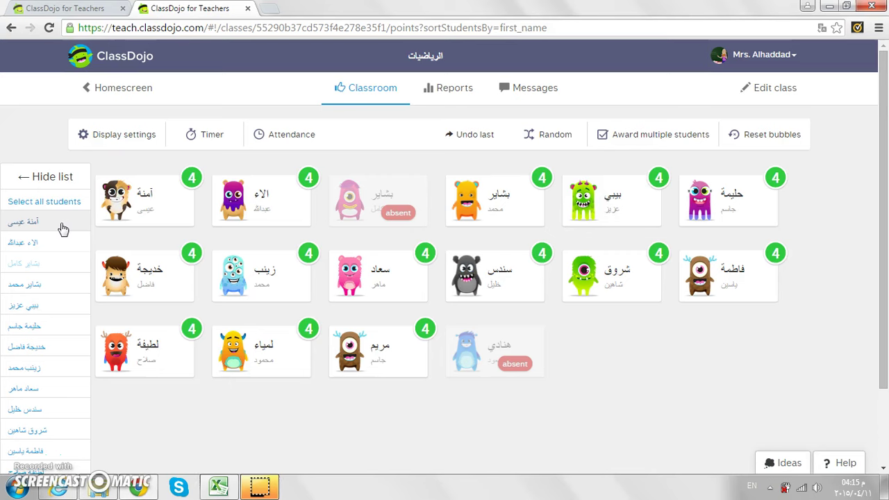
click(61, 226)
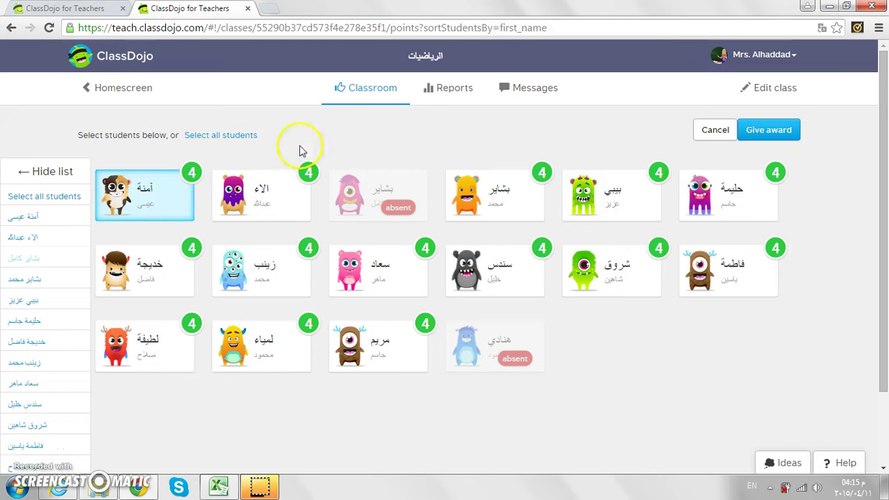
- Hide the student list and give the first student +3 for الابداع
click(41, 172)
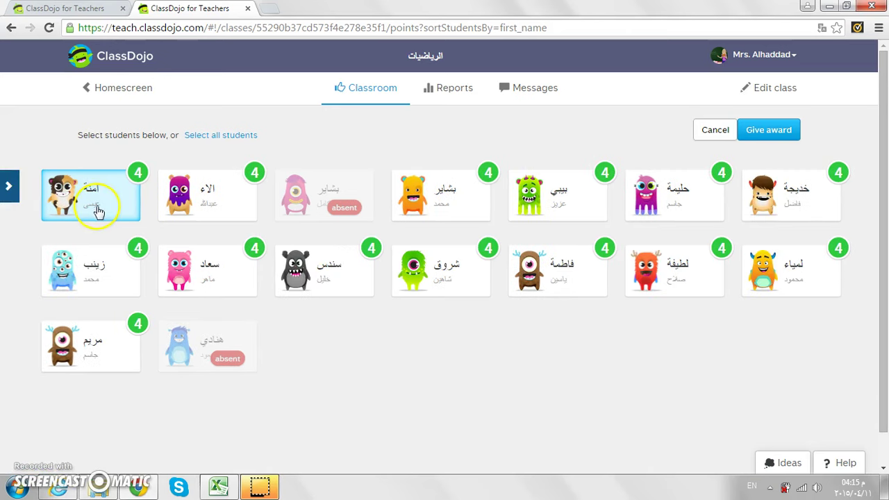
click(96, 270)
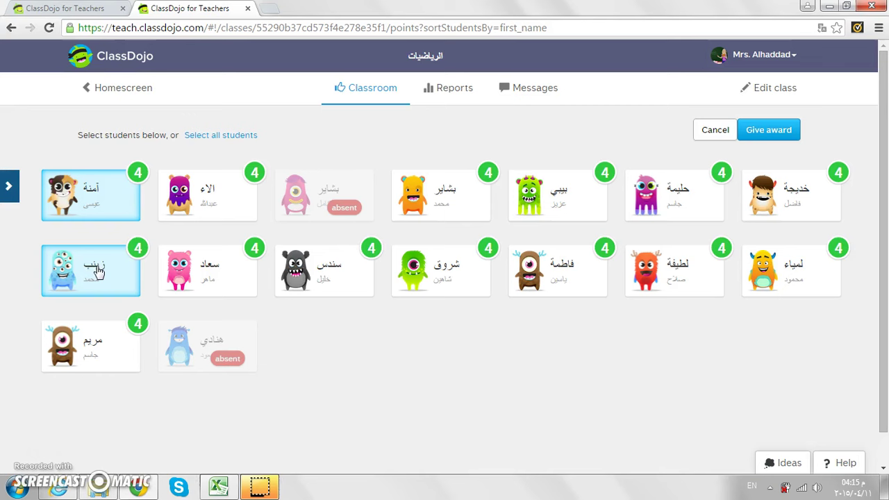
click(97, 271)
click(106, 200)
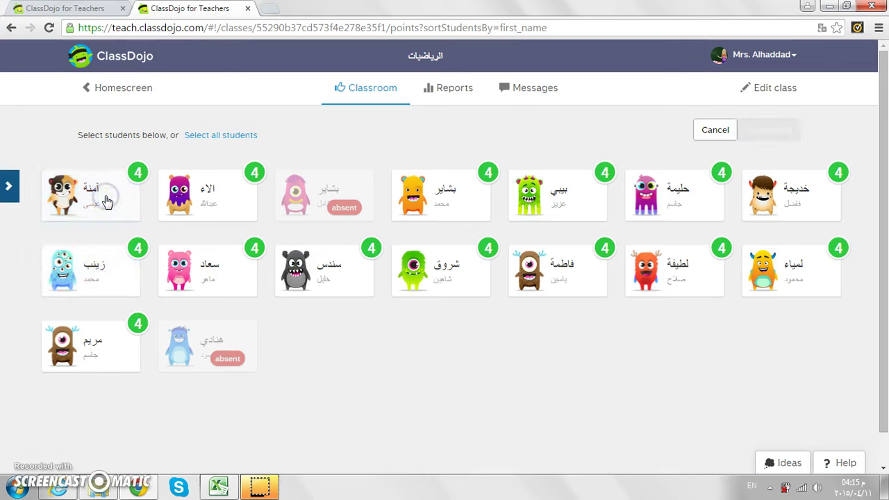
click(106, 201)
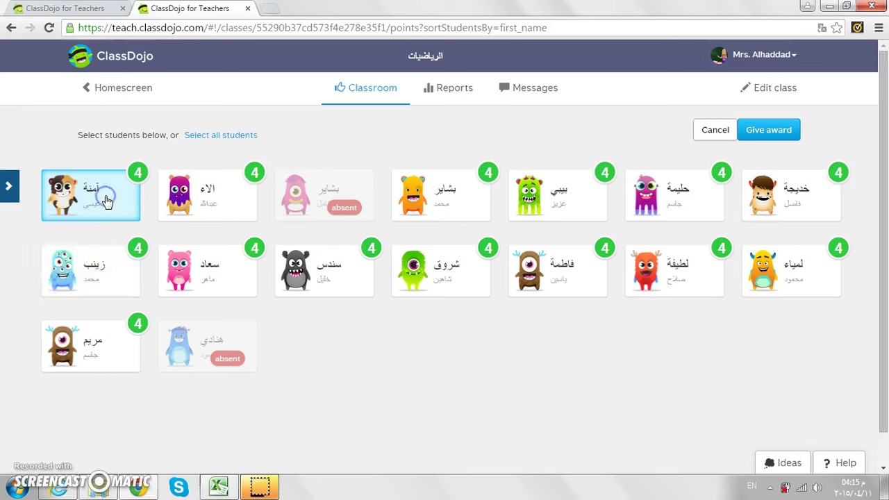
click(758, 136)
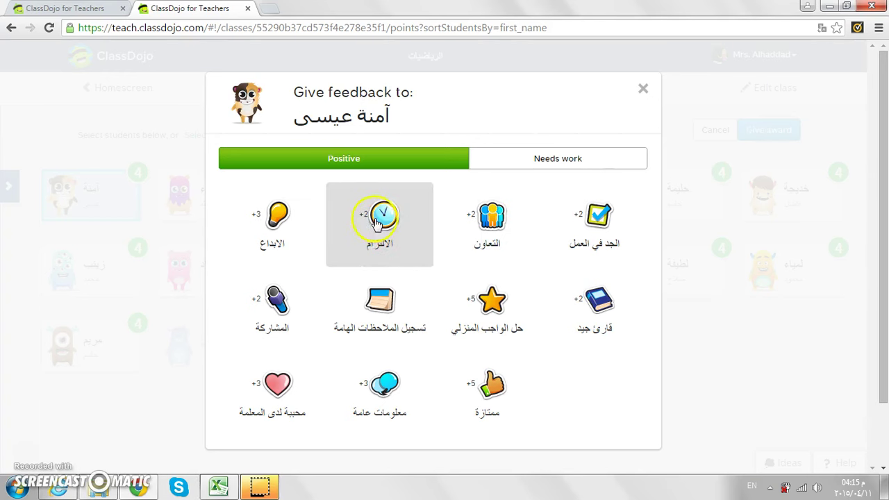
click(273, 226)
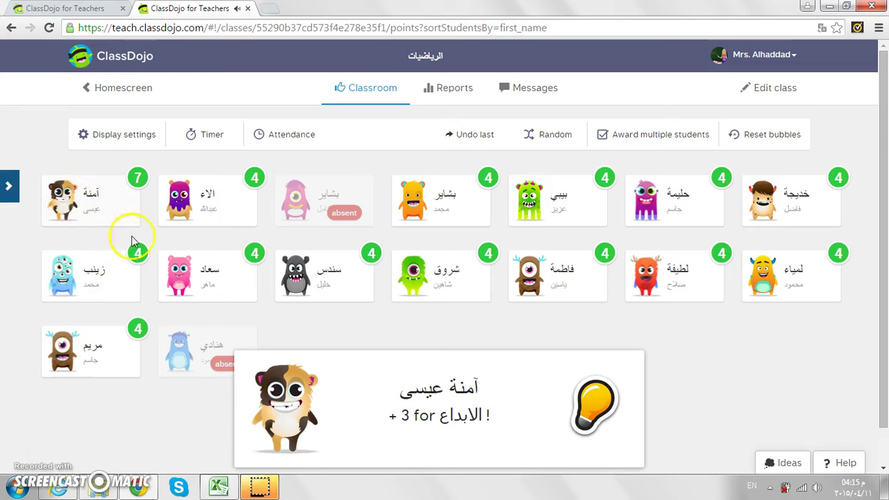
click(458, 420)
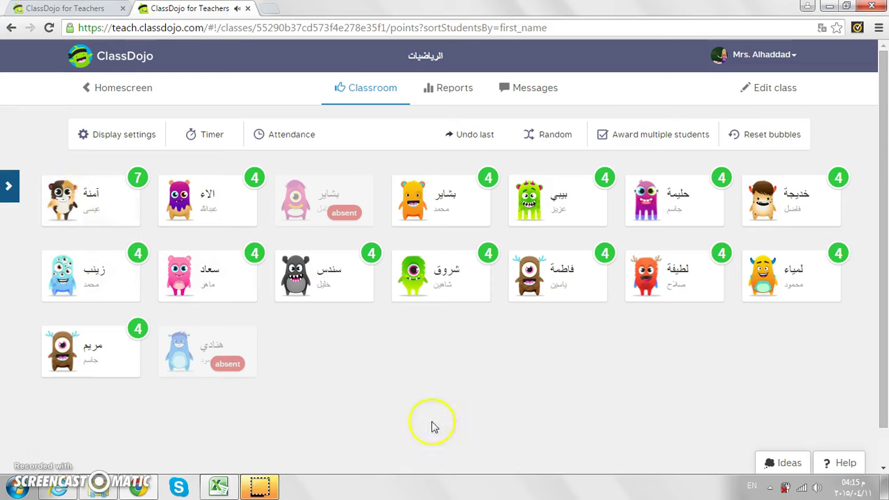
- Award top-row students +2 الالتزام, +2 قارئ جيد and +5 ممتازة
click(203, 212)
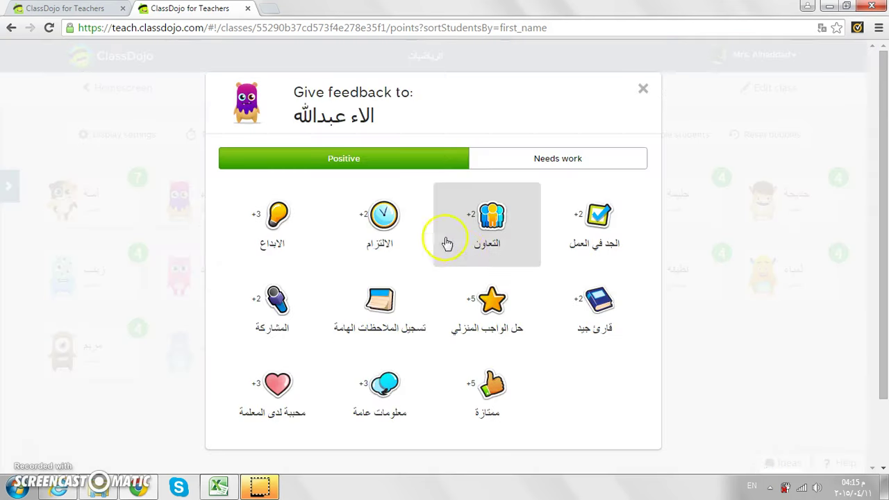
click(388, 259)
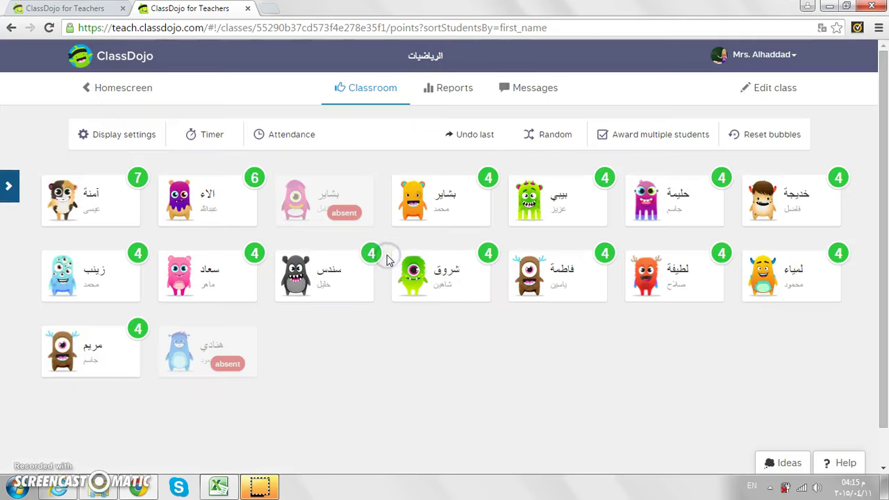
click(468, 207)
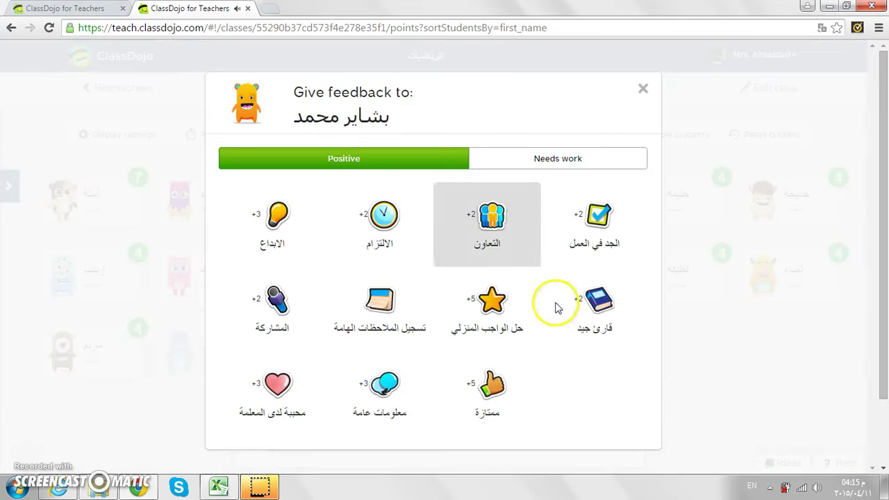
click(605, 330)
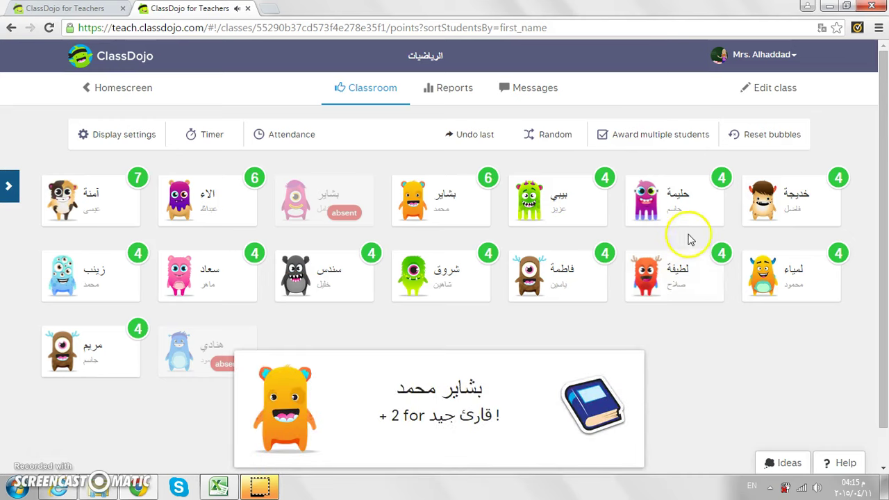
click(683, 193)
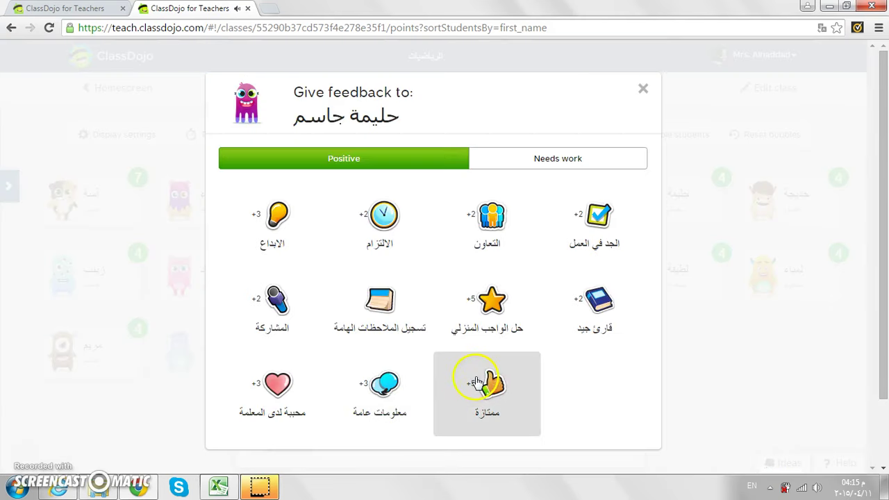
click(476, 383)
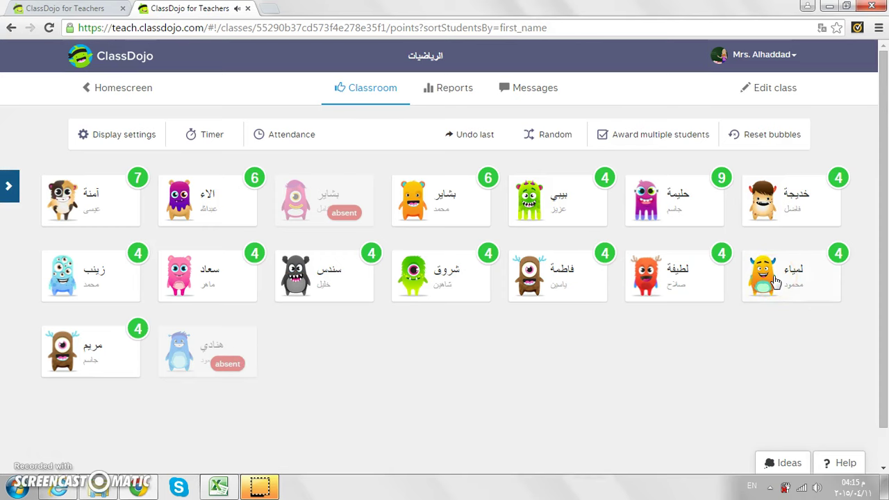
- Award +5 حل الواجب المنزلي, +2 المشاركة, +2 الجد في العمل and +2 الالتزام to four more students
click(774, 277)
click(595, 329)
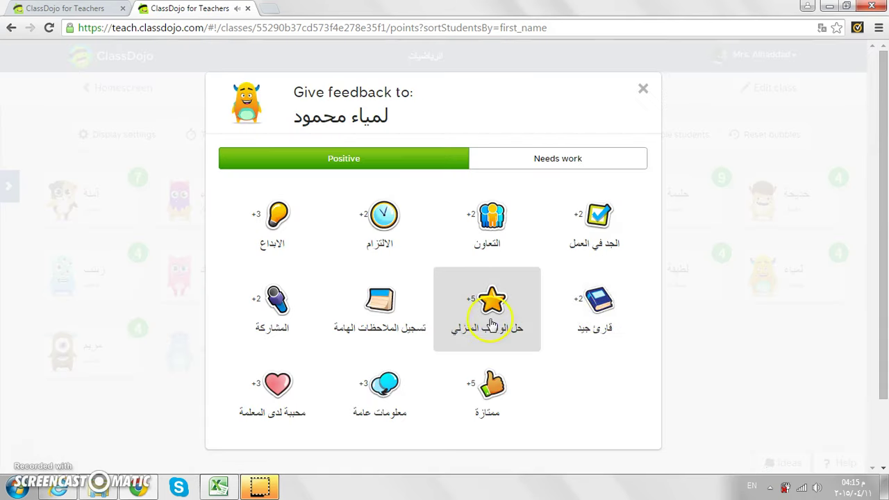
click(490, 325)
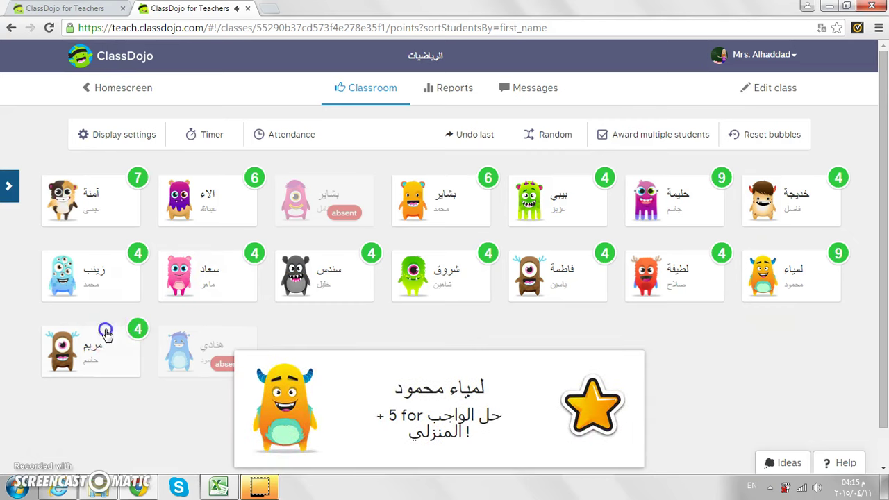
click(106, 333)
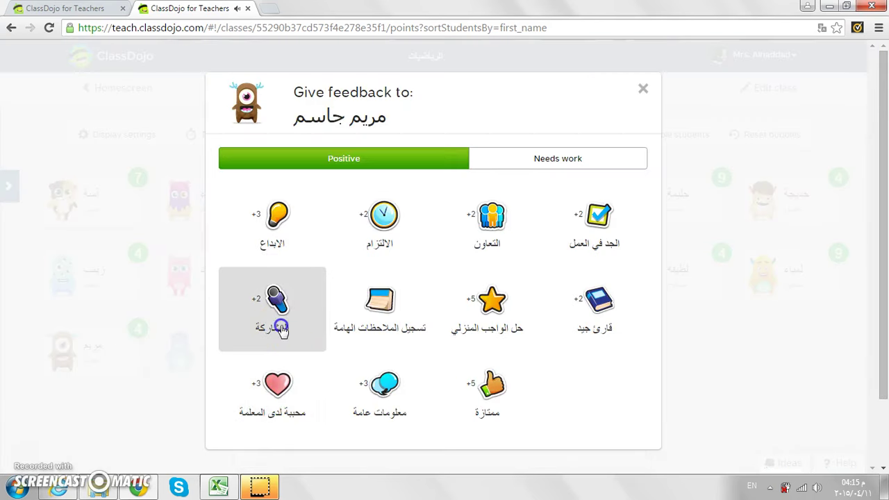
click(281, 327)
click(337, 284)
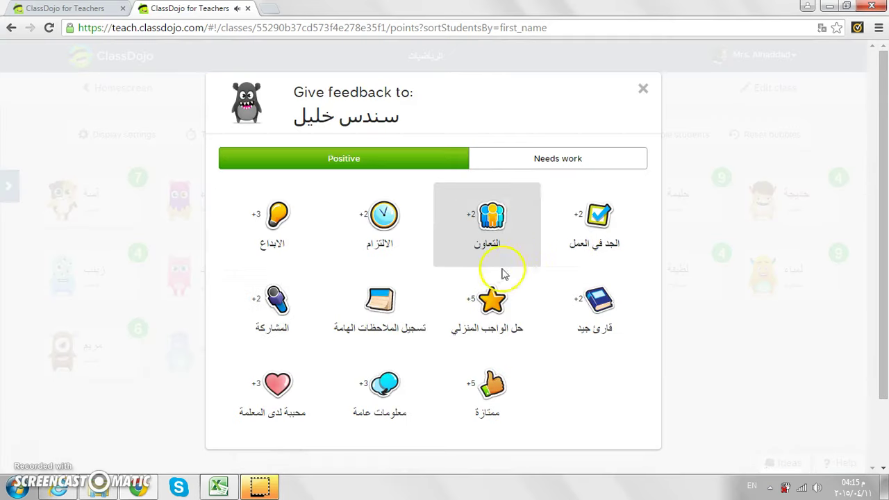
click(587, 235)
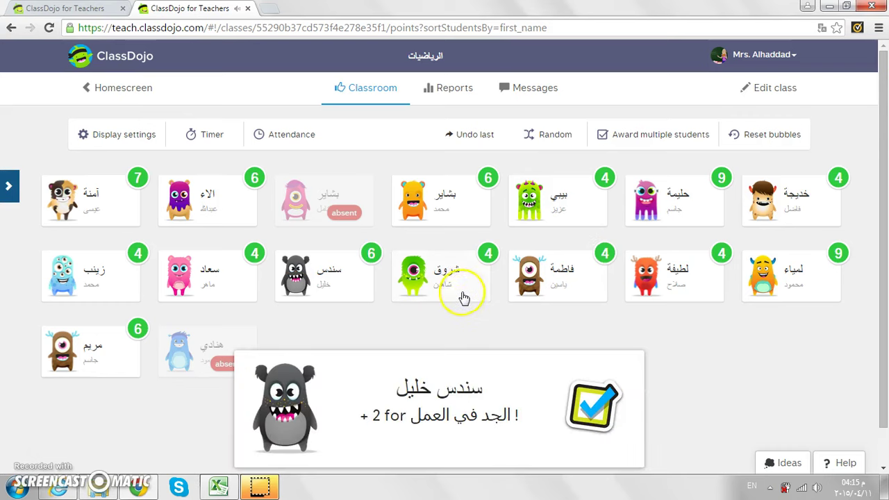
click(552, 265)
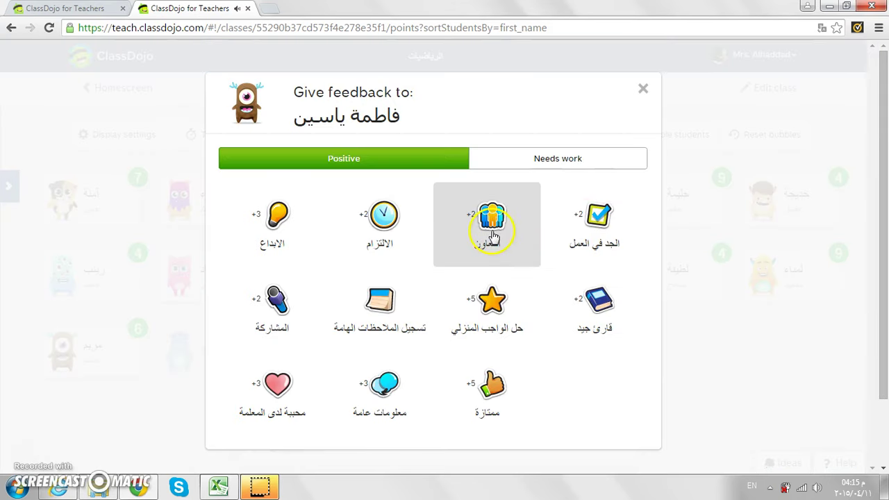
click(401, 221)
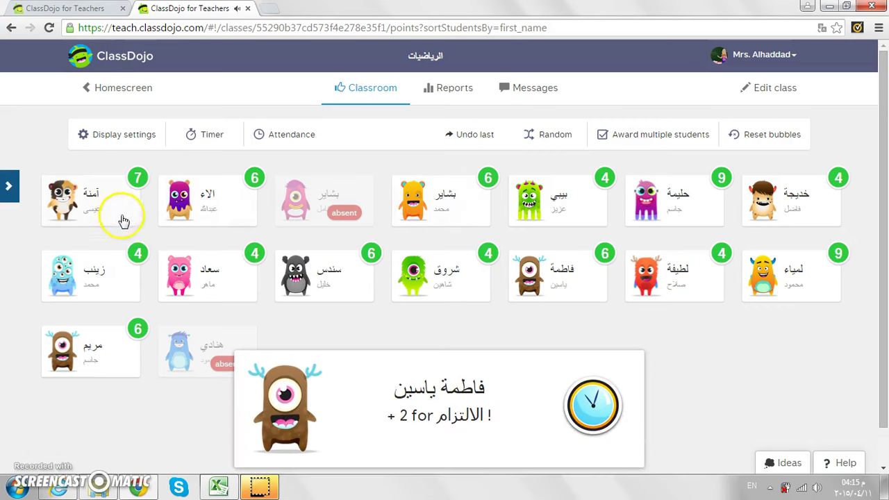
click(111, 199)
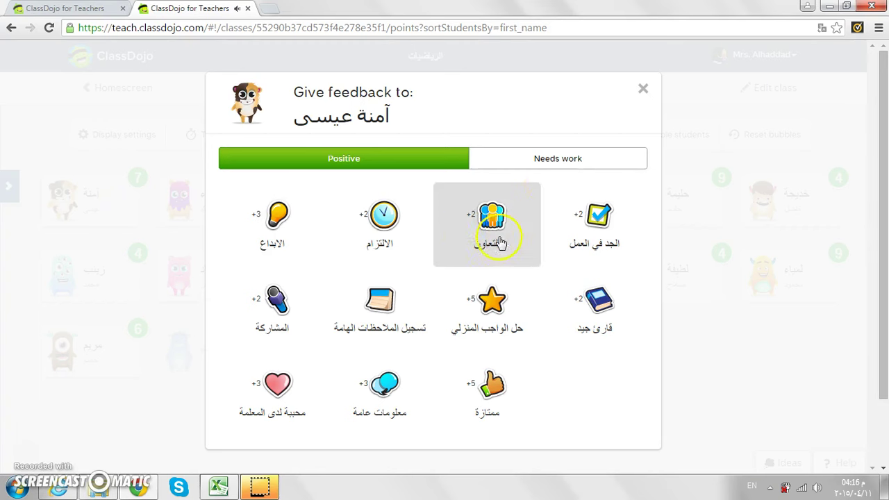
- Deduct المشاغبة from the first student; give the fourth top-row student +2 قارئ جيد, then -5 راسب
click(536, 163)
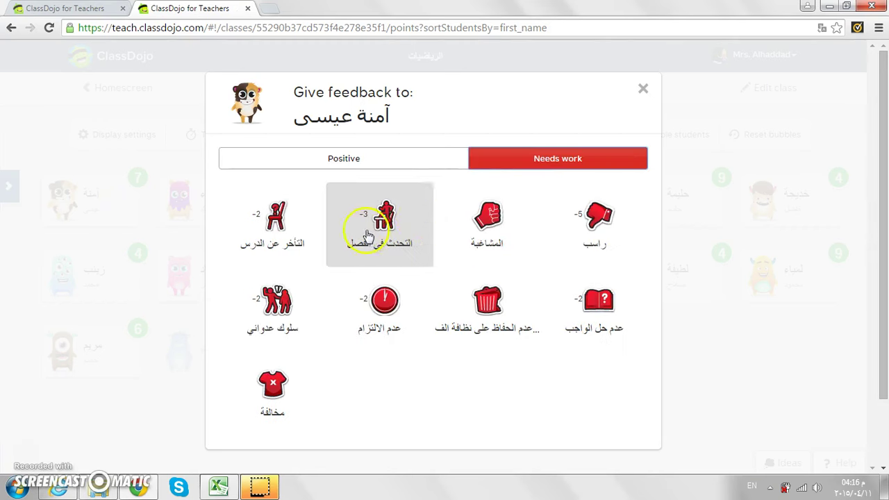
click(476, 246)
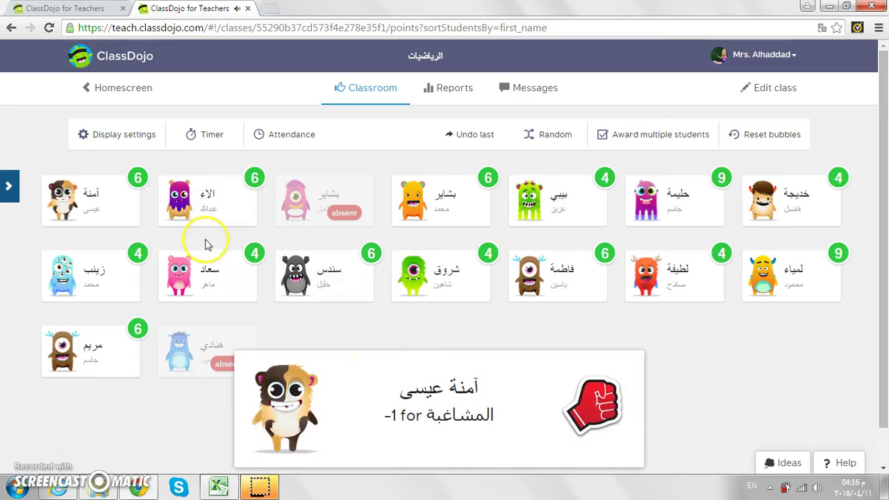
click(452, 213)
click(588, 326)
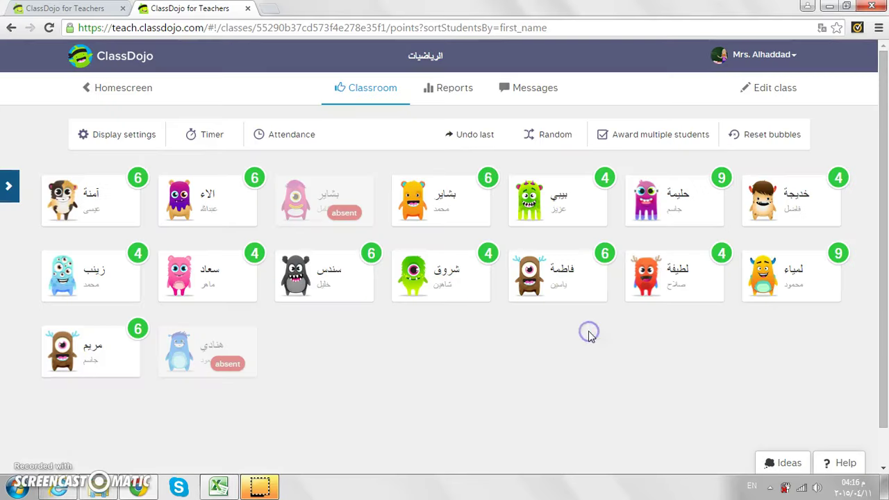
click(443, 225)
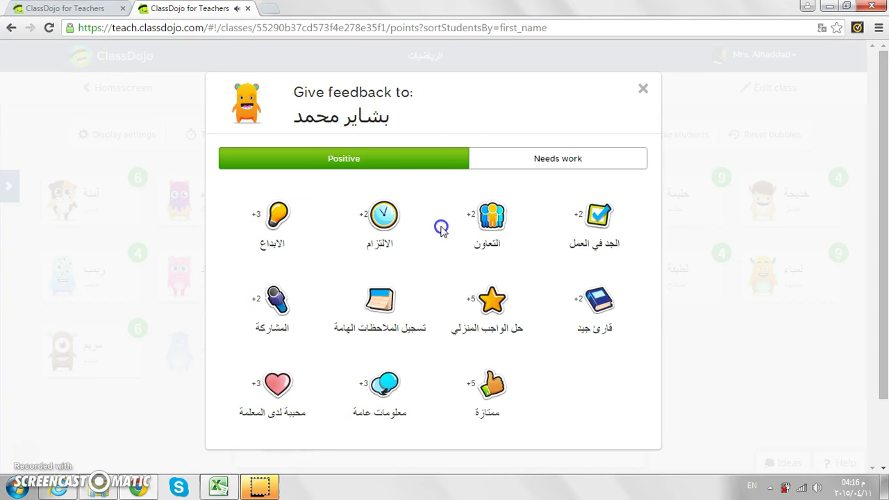
click(571, 154)
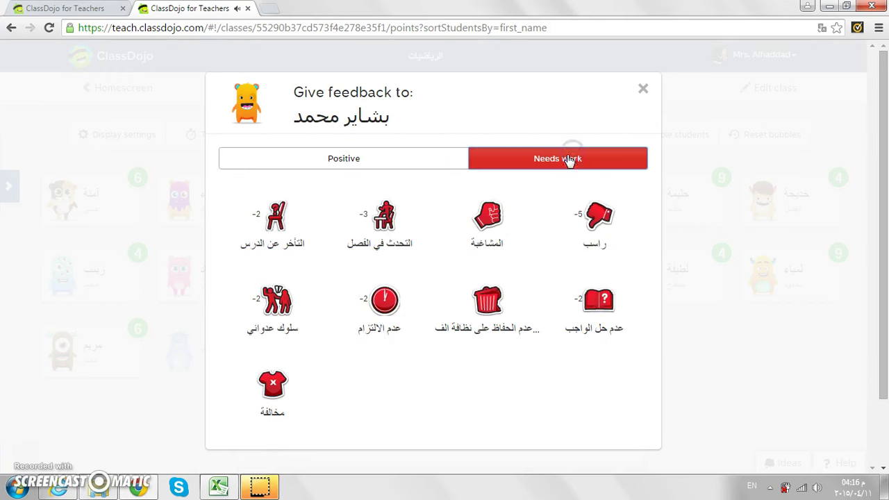
click(595, 226)
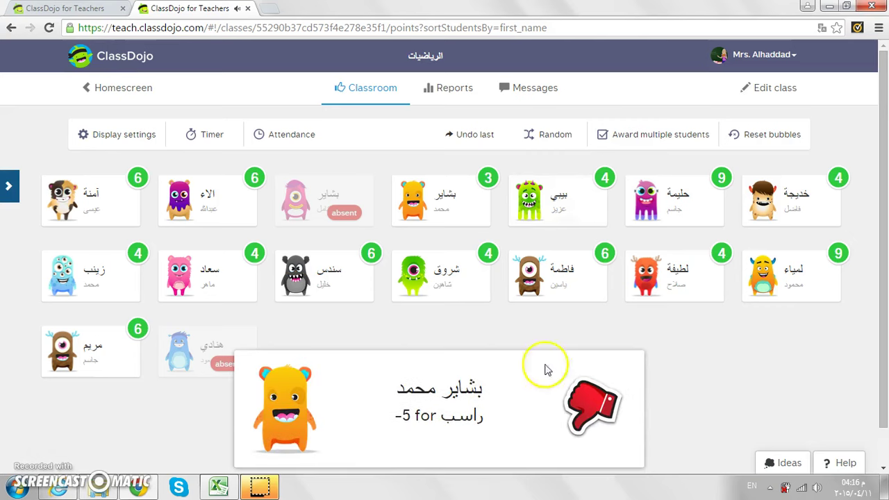
- Deduct 1 point for مخالفة and 2 points for عدم الالتزام from two more students
click(696, 292)
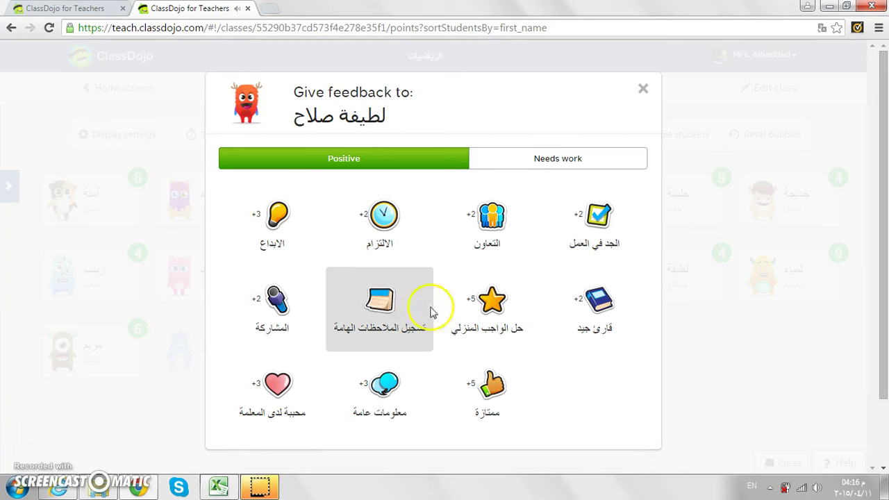
click(509, 168)
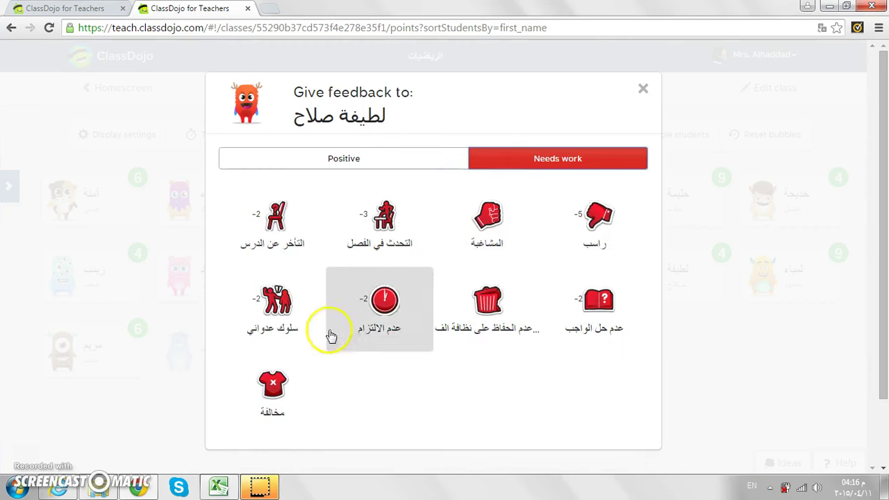
click(269, 420)
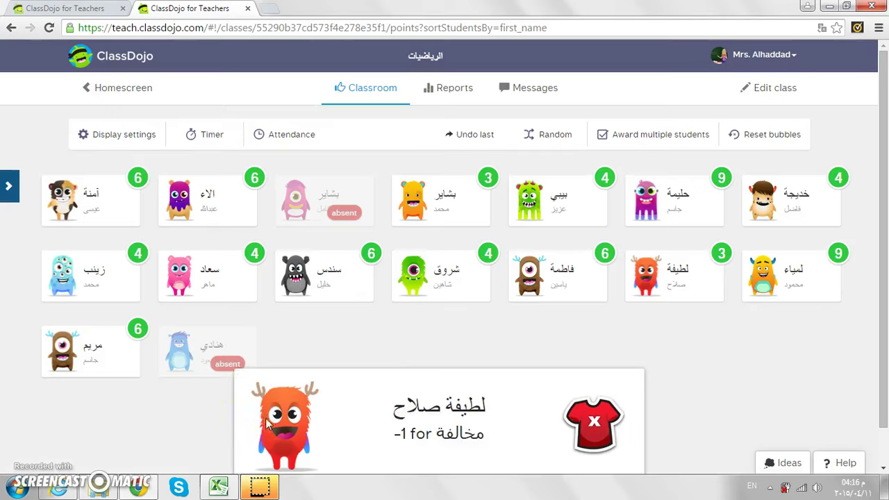
click(61, 355)
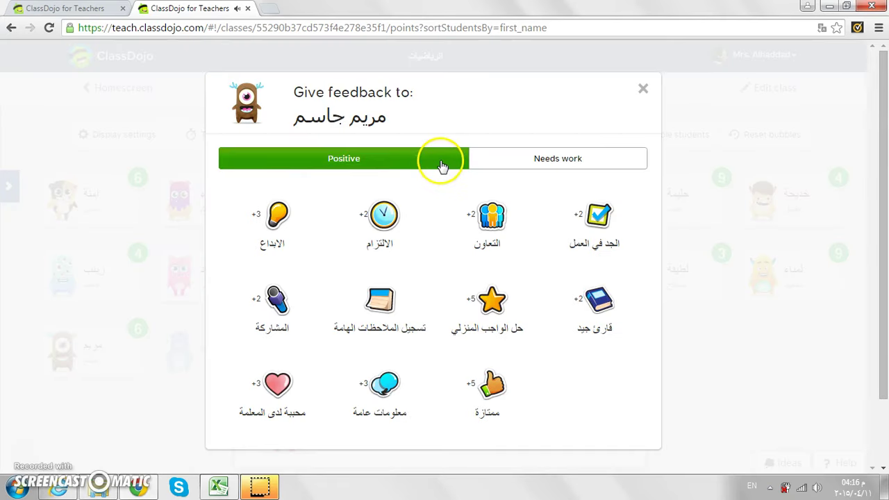
click(510, 165)
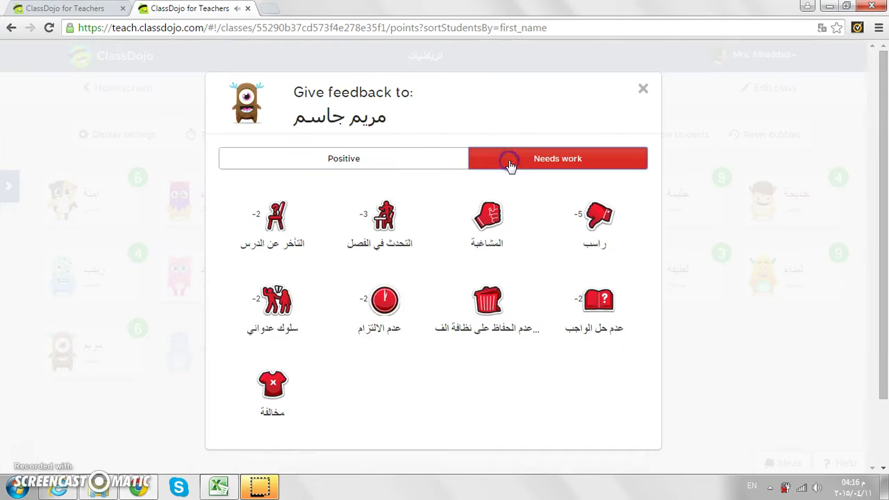
click(381, 305)
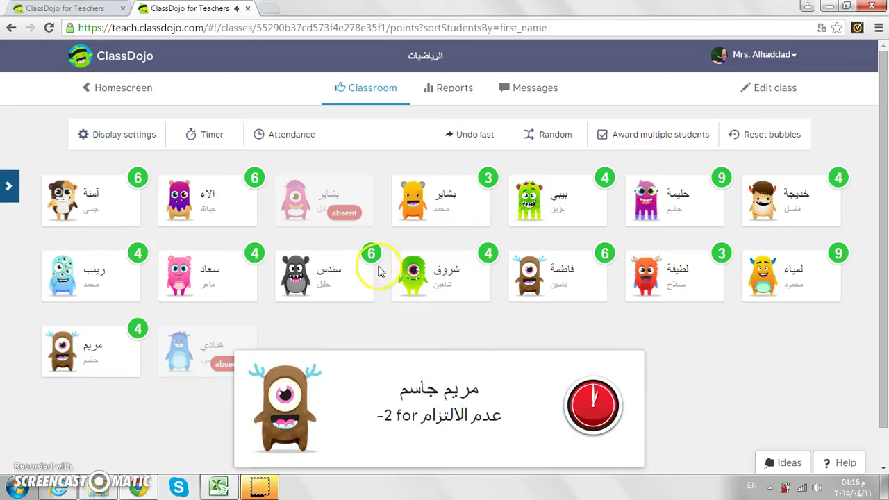
- Deduct 1 المشاغبة point from the last top-row student, then undo it
click(797, 222)
click(552, 158)
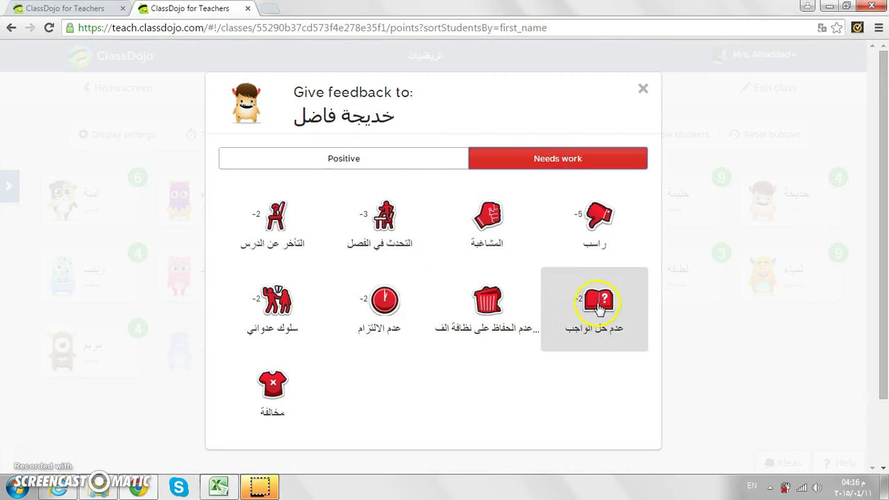
click(489, 236)
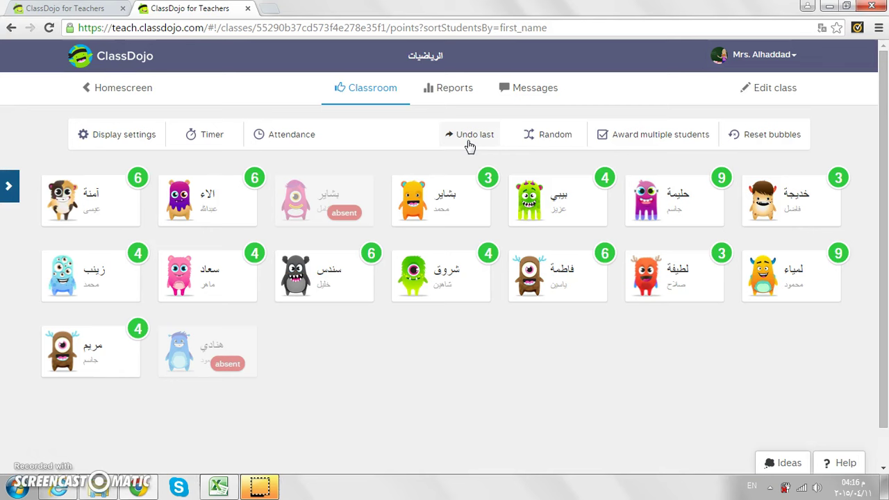
click(470, 139)
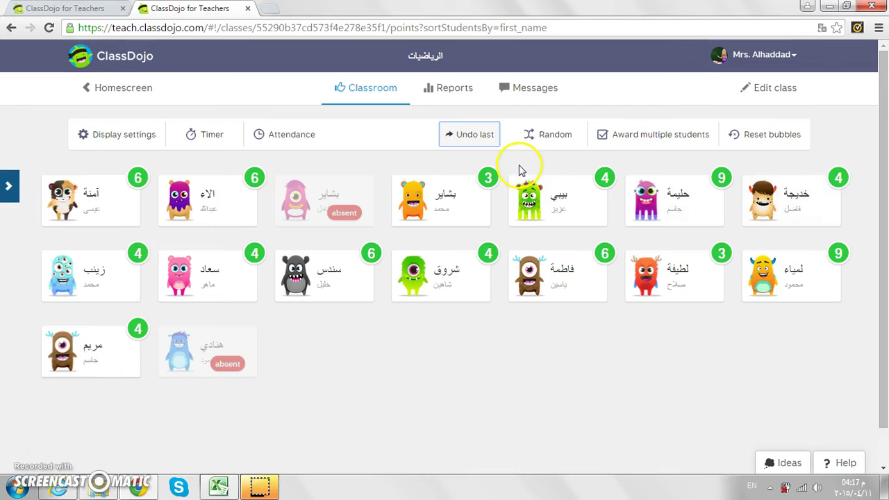
- View this week's class report: 82% positive, 239 positive and 54 needs-work points
click(440, 103)
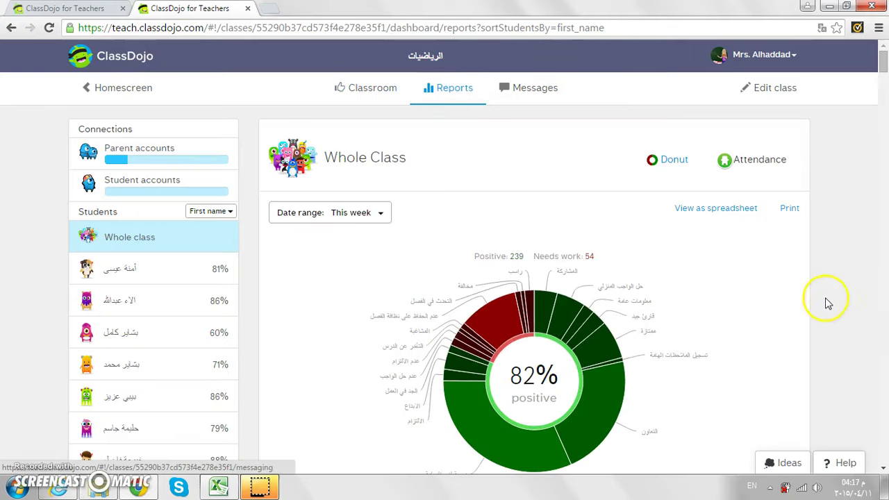
click(883, 470)
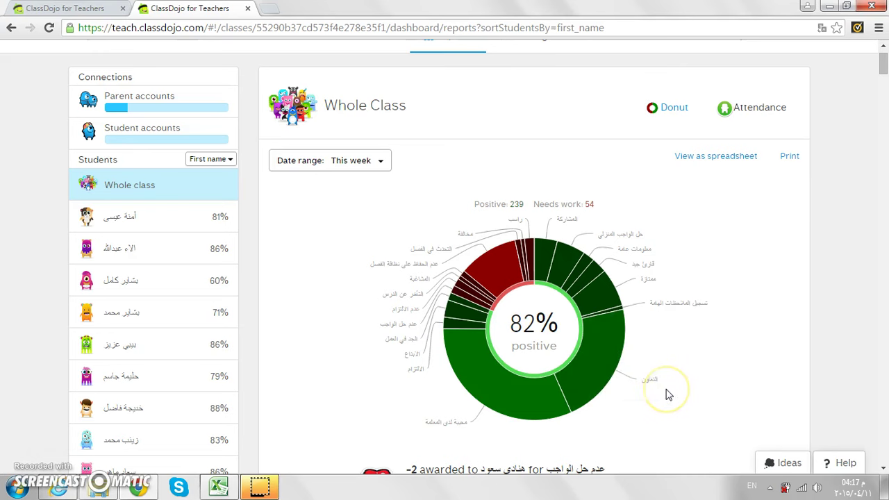
click(883, 469)
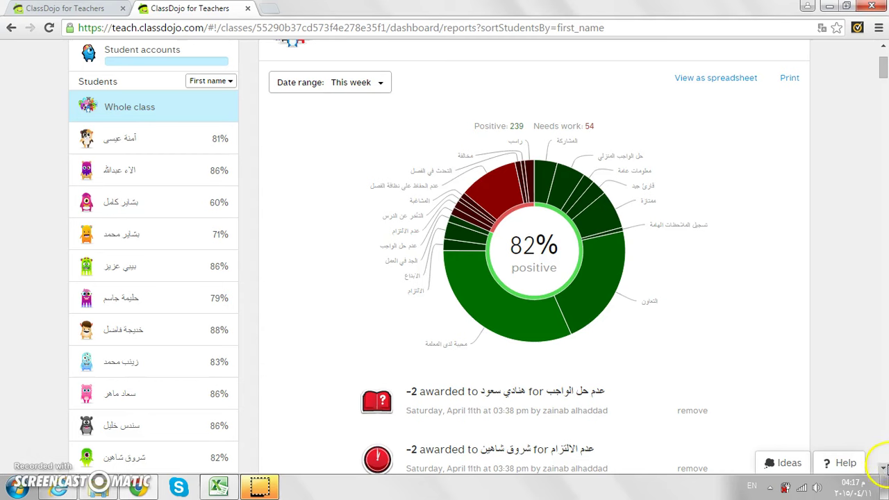
click(883, 469)
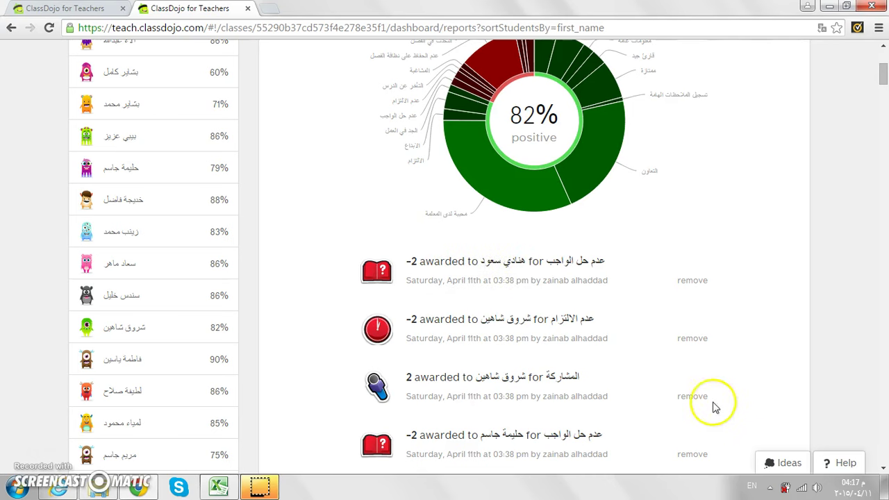
- Delete the 2-point المشاركة award, lowering the class to 81% positive with 237 positive points
click(692, 396)
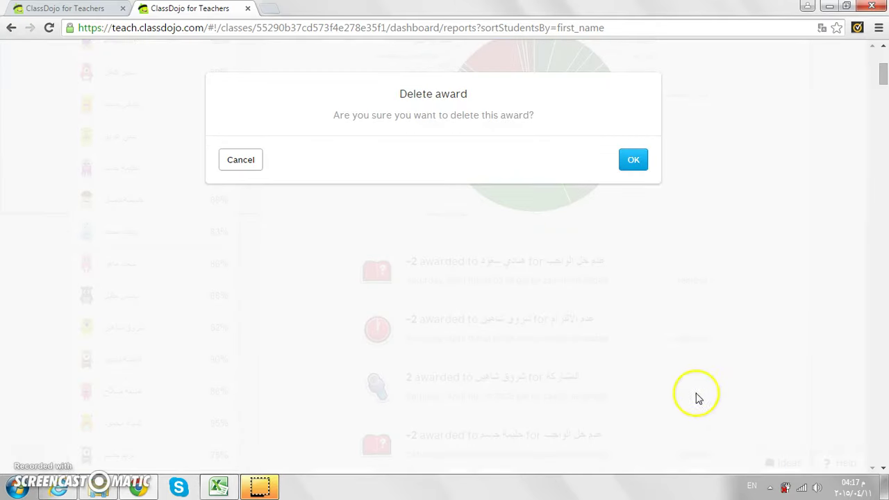
click(630, 166)
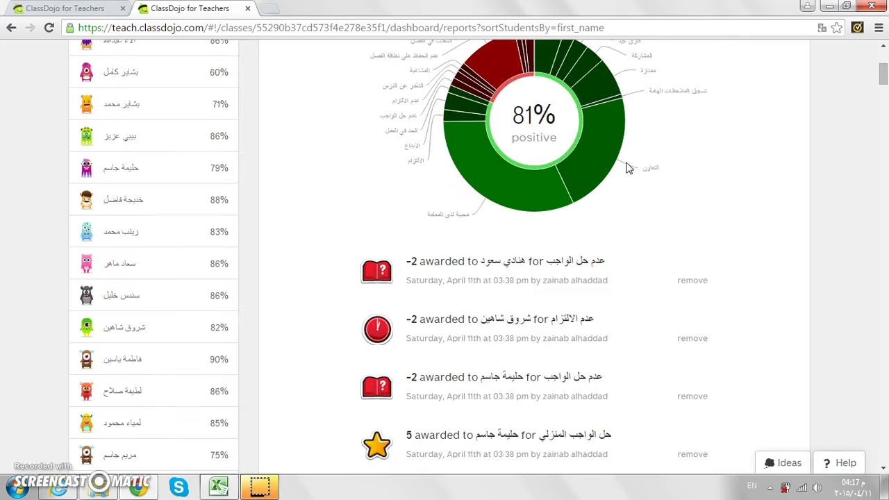
mouse_move(470, 107)
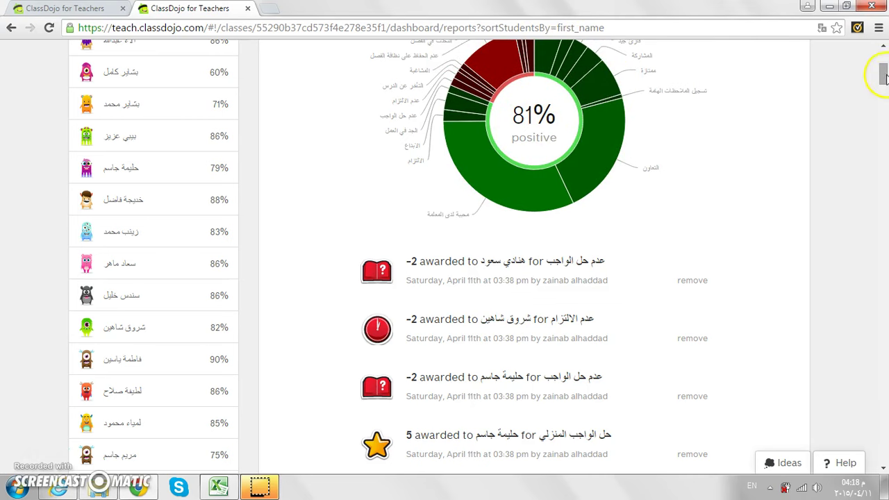
scroll(883, 48, up, 2)
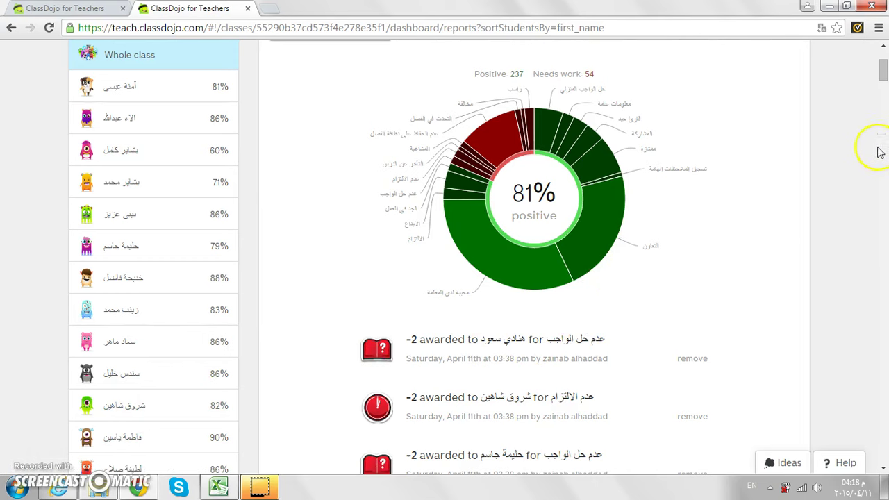
- Open the first student's report (81% positive, 21 positive, 5 needs-work) and scroll through their awards
click(882, 50)
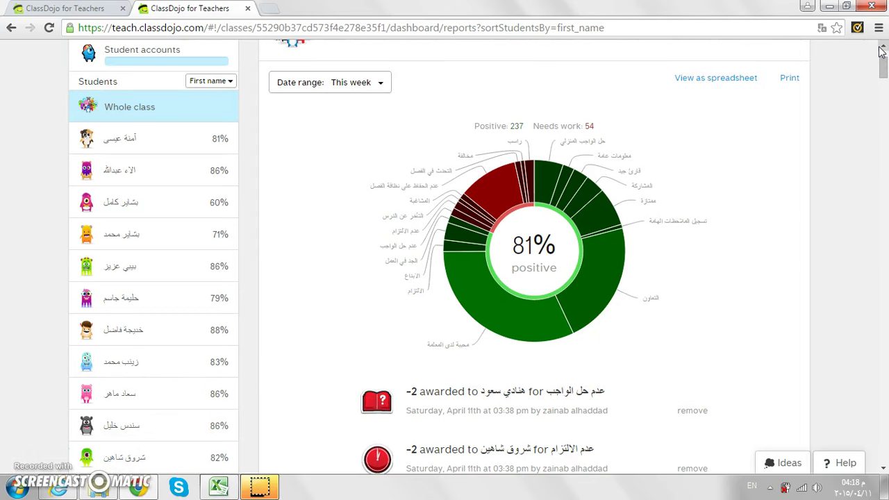
click(709, 69)
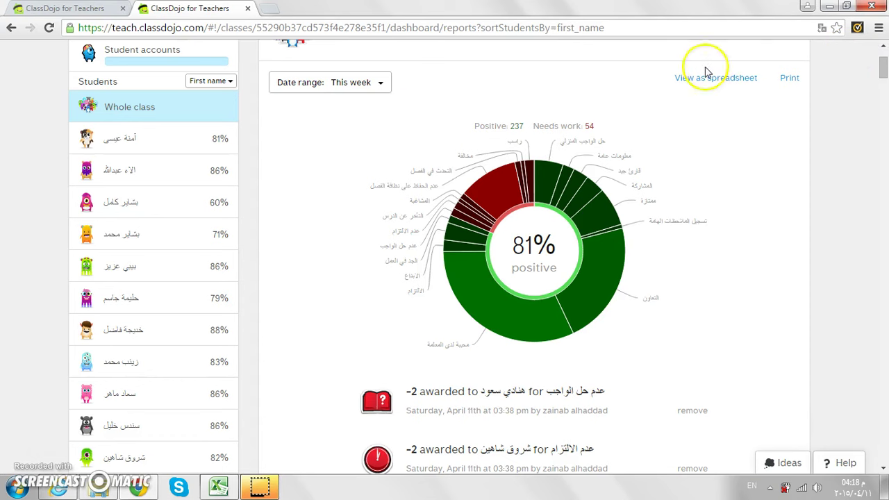
click(191, 150)
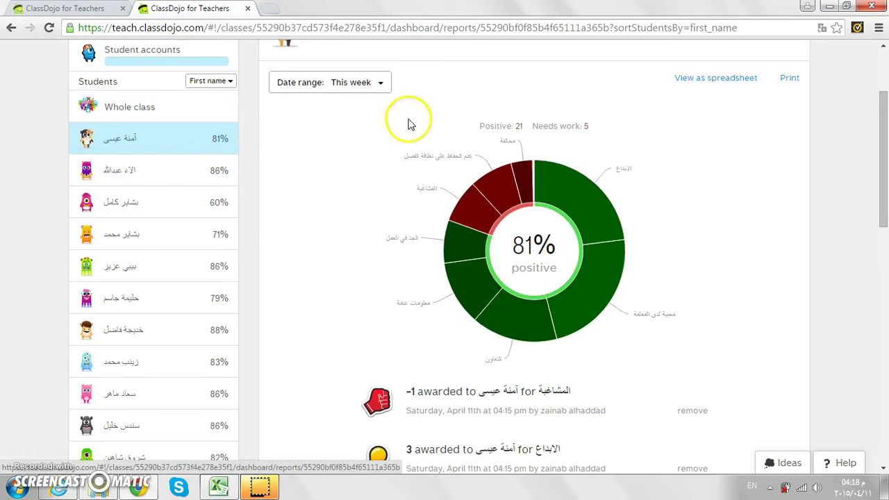
mouse_move(476, 291)
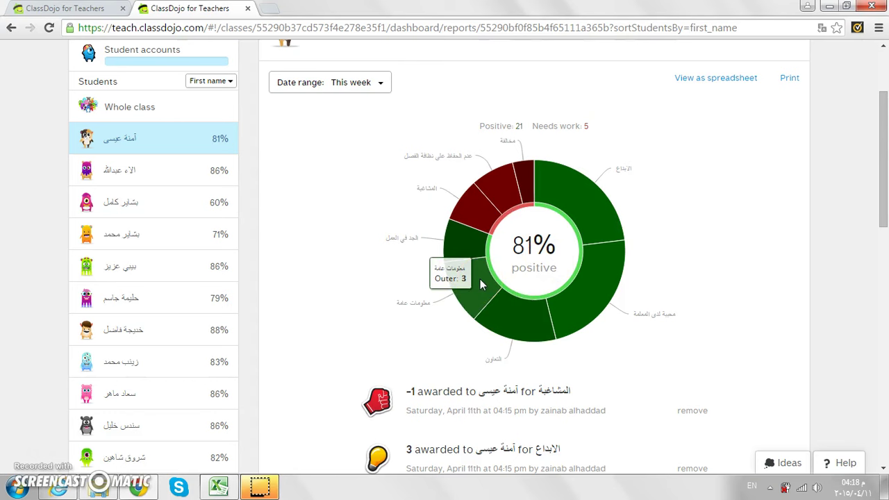
click(674, 337)
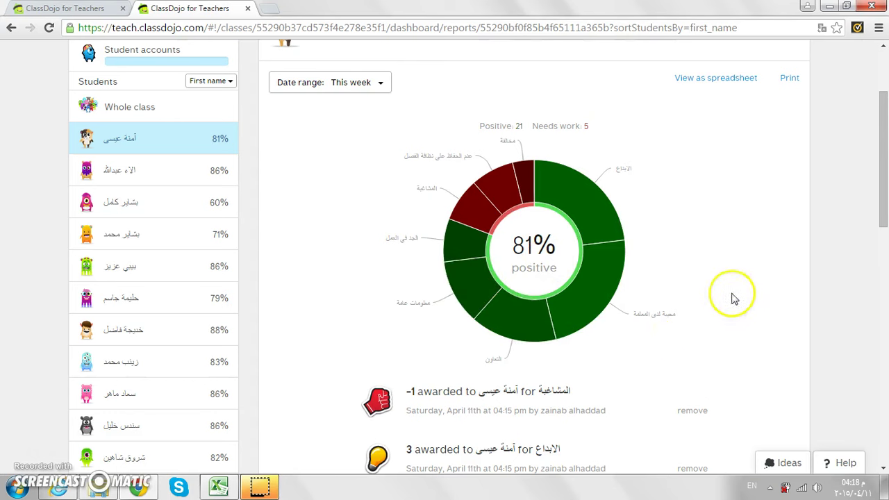
click(883, 469)
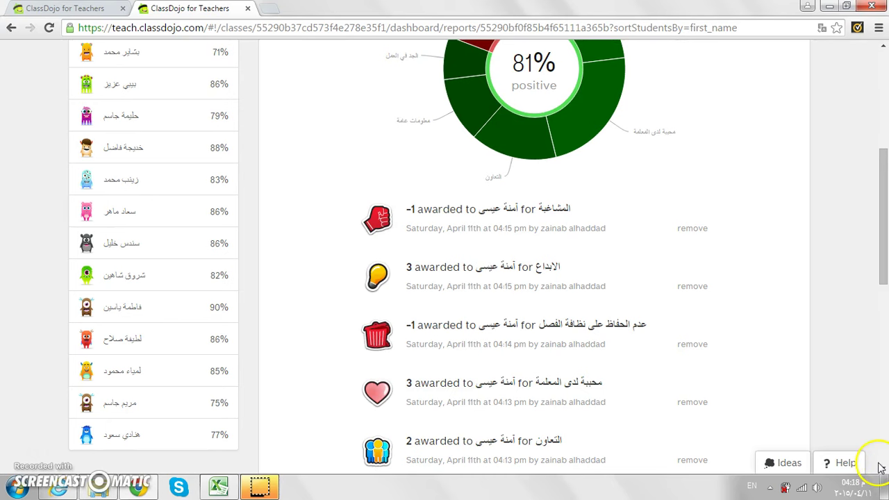
scroll(882, 470, down, 3)
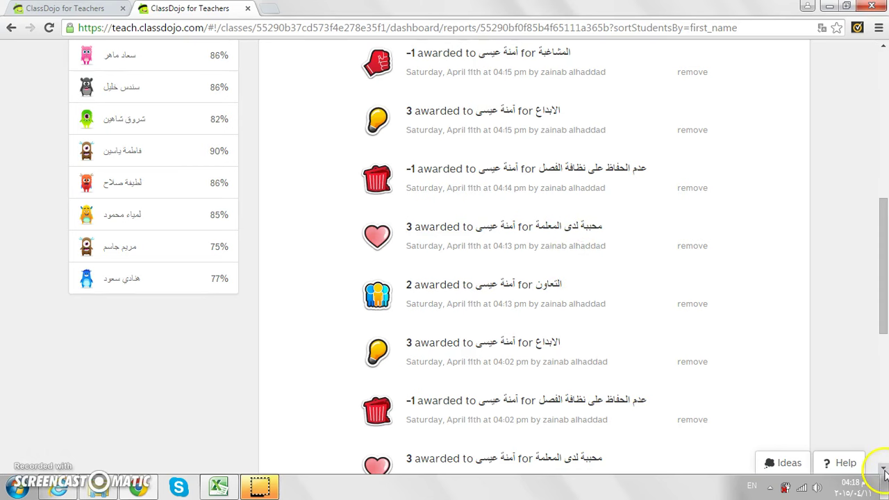
scroll(882, 469, down, 4)
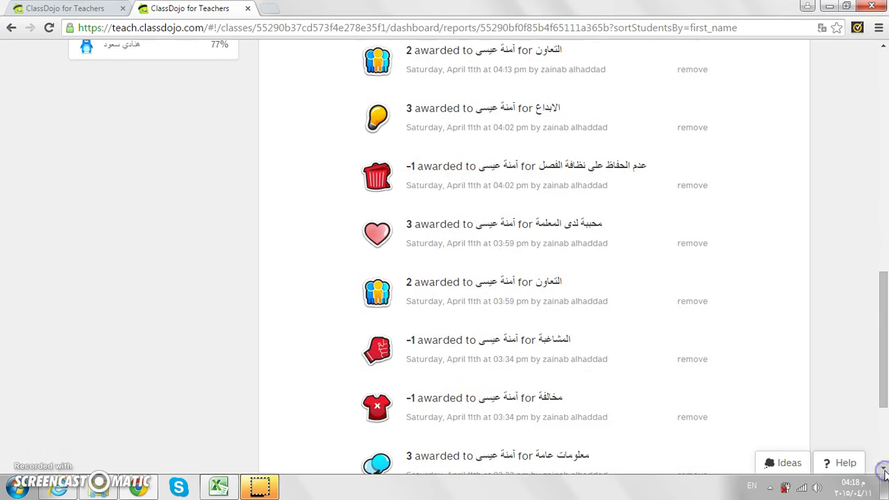